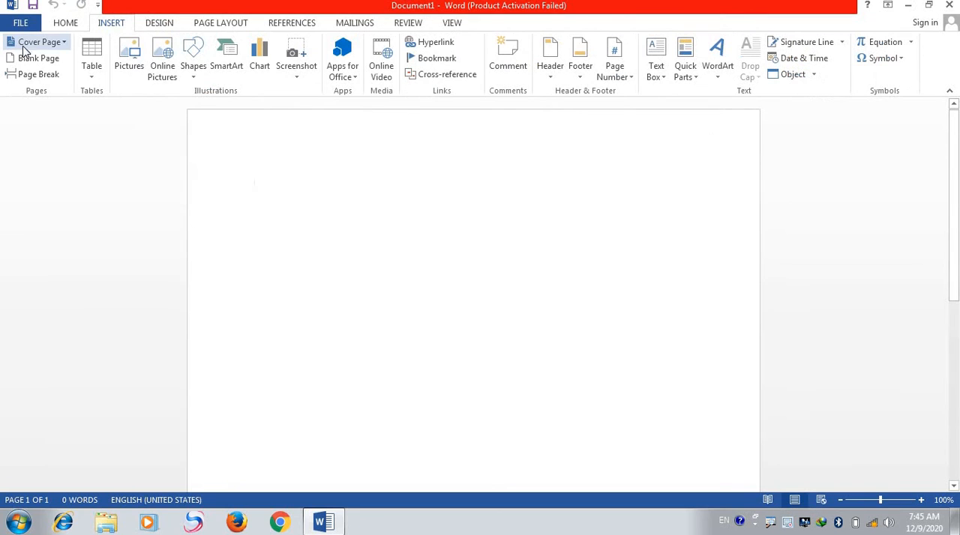
# - Insert the built-in Annual cover page and undo its insertion
pyautogui.click(64, 43)
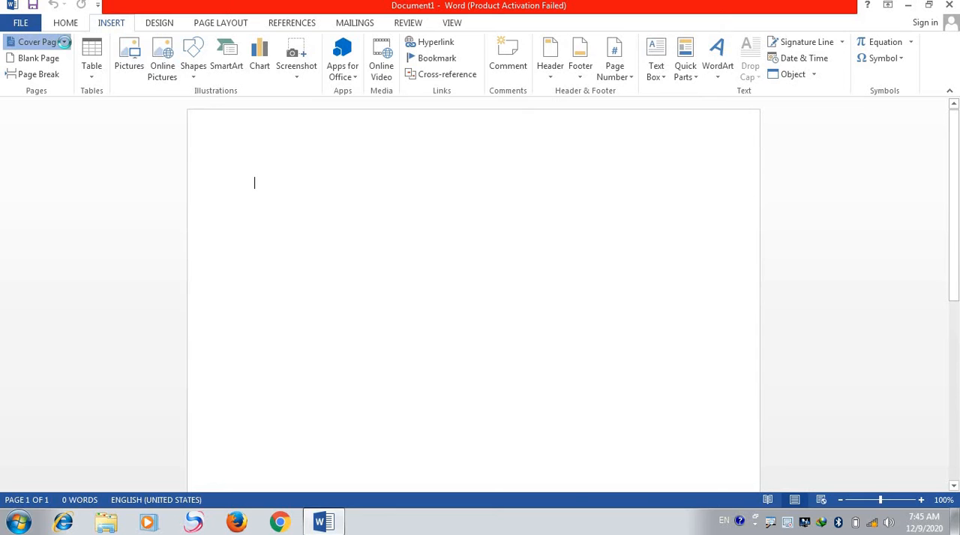
pyautogui.click(65, 42)
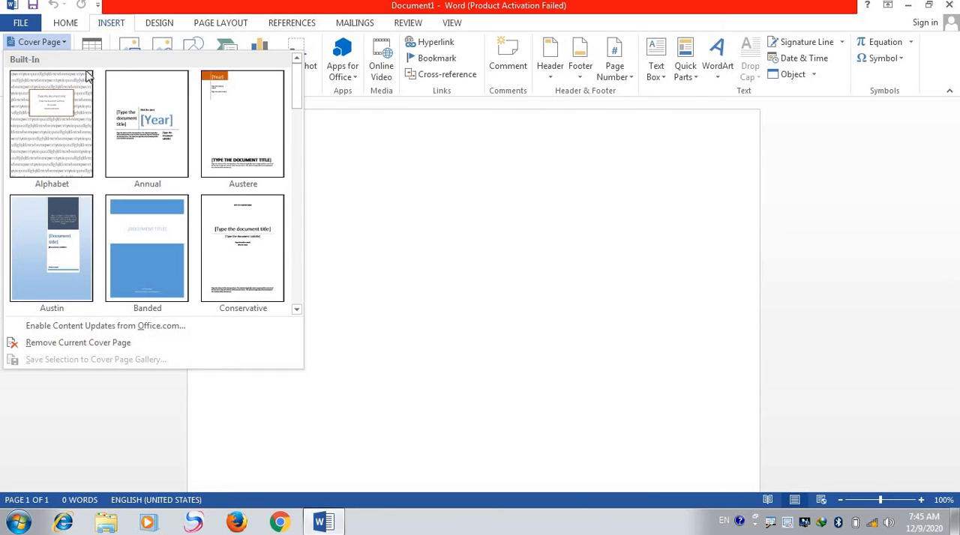
pyautogui.click(128, 124)
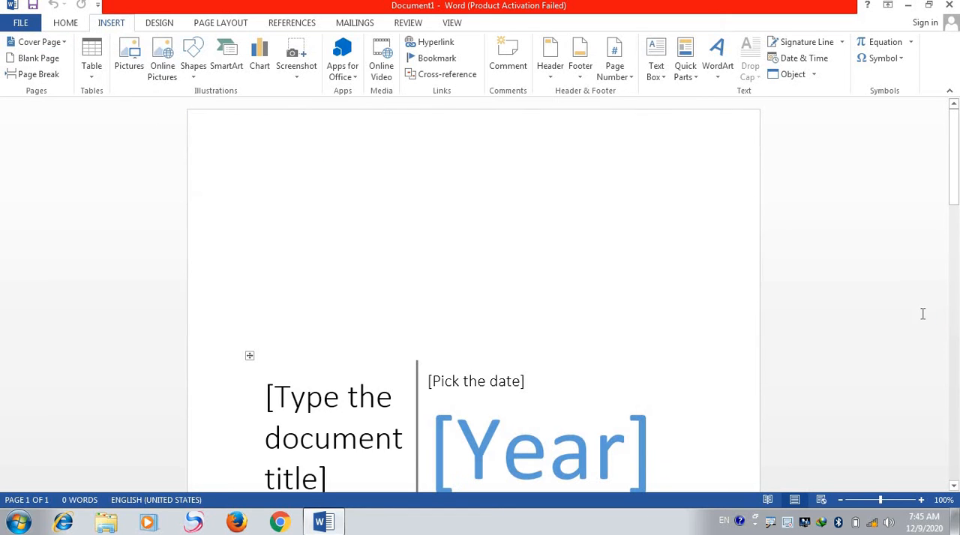
pyautogui.moveTo(956, 196); pyautogui.dragTo(955, 240)
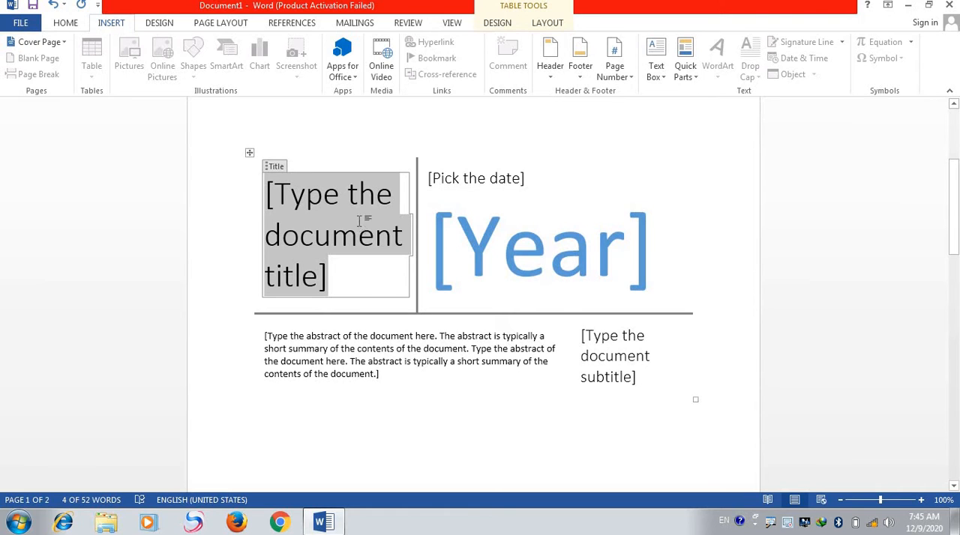
pyautogui.hotkey('ctrl', 'z')
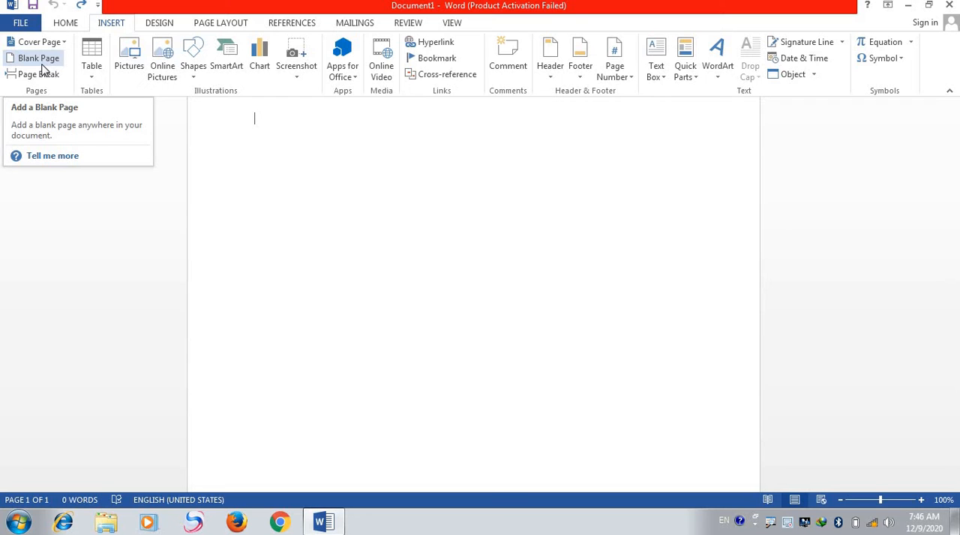
# - Add a blank page to the document and remove it again
pyautogui.click(42, 65)
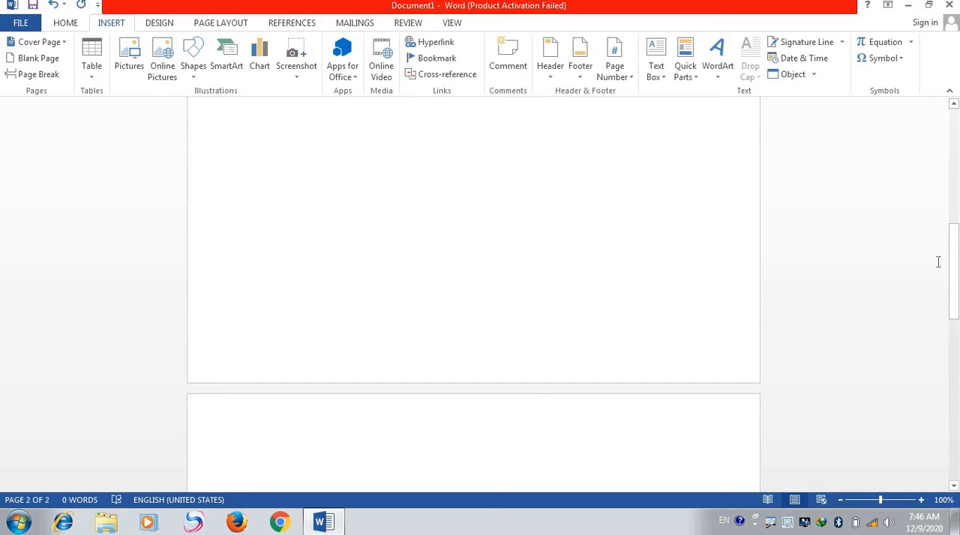
pyautogui.moveTo(956, 266)
pyautogui.mouseDown()
pyautogui.moveTo(943, 338)
pyautogui.moveTo(950, 264)
pyautogui.moveTo(949, 279)
pyautogui.mouseUp()
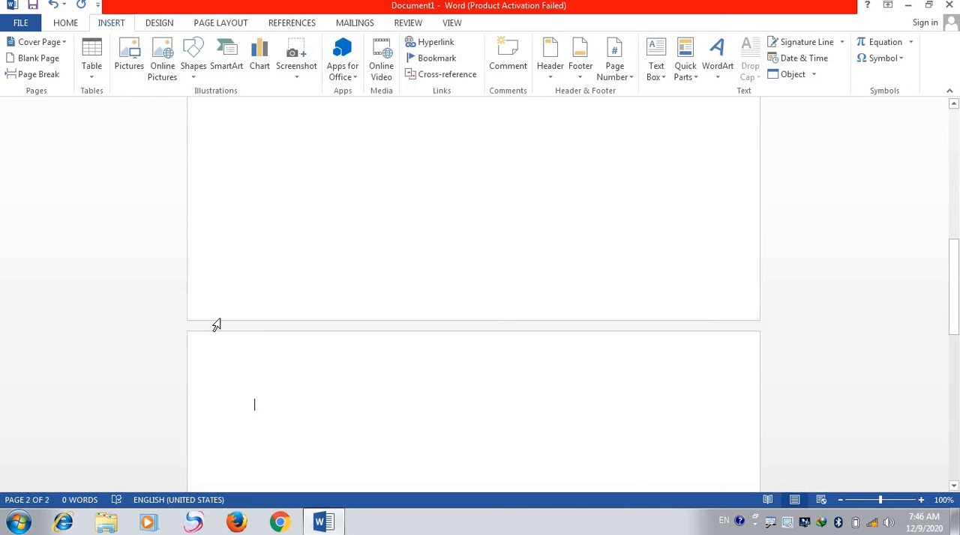
pyautogui.press('BackSpace')
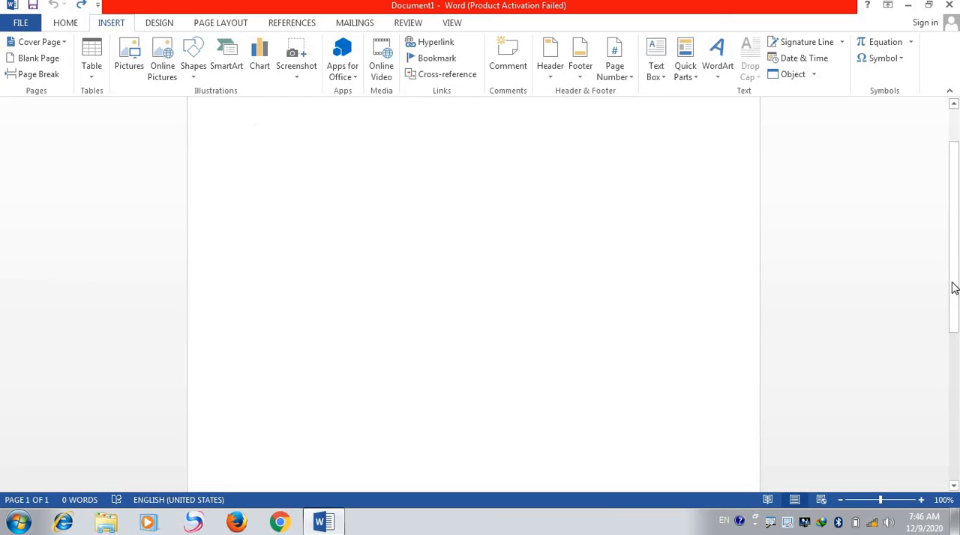
pyautogui.moveTo(954, 288); pyautogui.dragTo(954, 256)
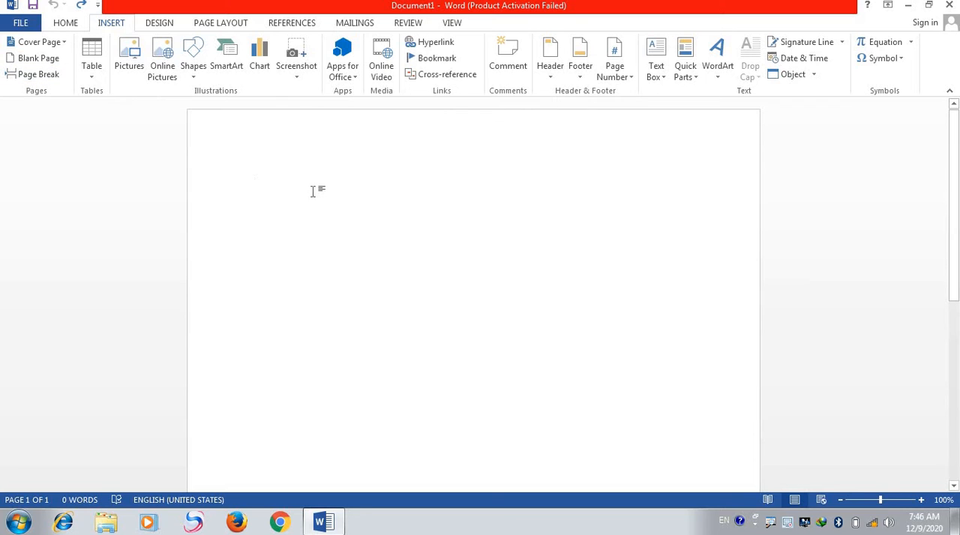
# - Generate random sample paragraphs in the empty document with =rand()
pyautogui.write('=rand(')
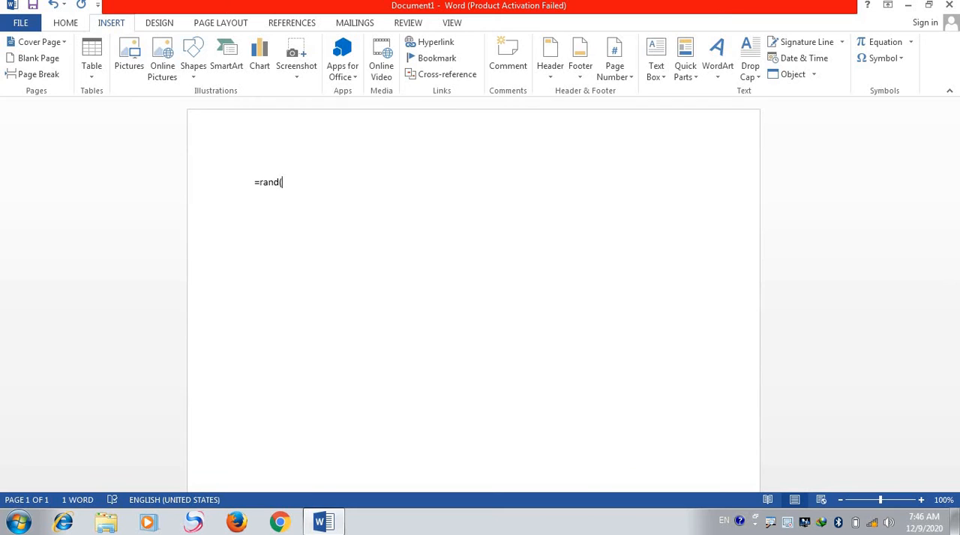
pyautogui.write(')')
pyautogui.press('Return')
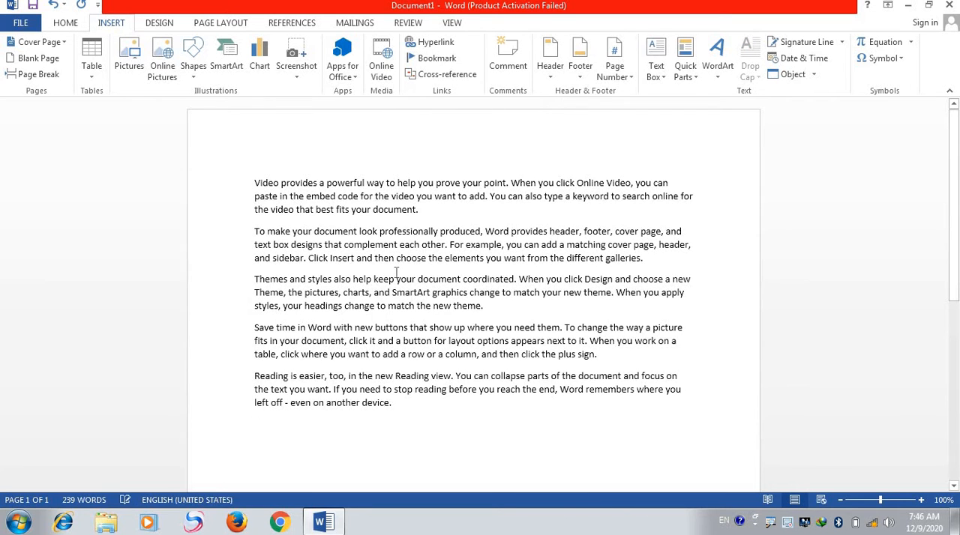
# - Insert a page break after the first paragraph, and undo back to an empty document
pyautogui.click(440, 215)
pyautogui.click(38, 74)
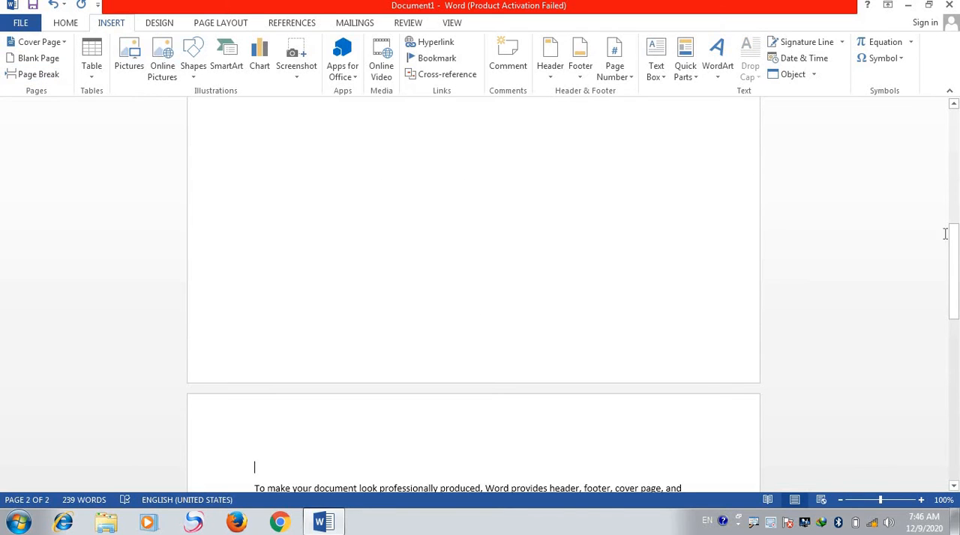
pyautogui.moveTo(954, 237); pyautogui.dragTo(943, 292)
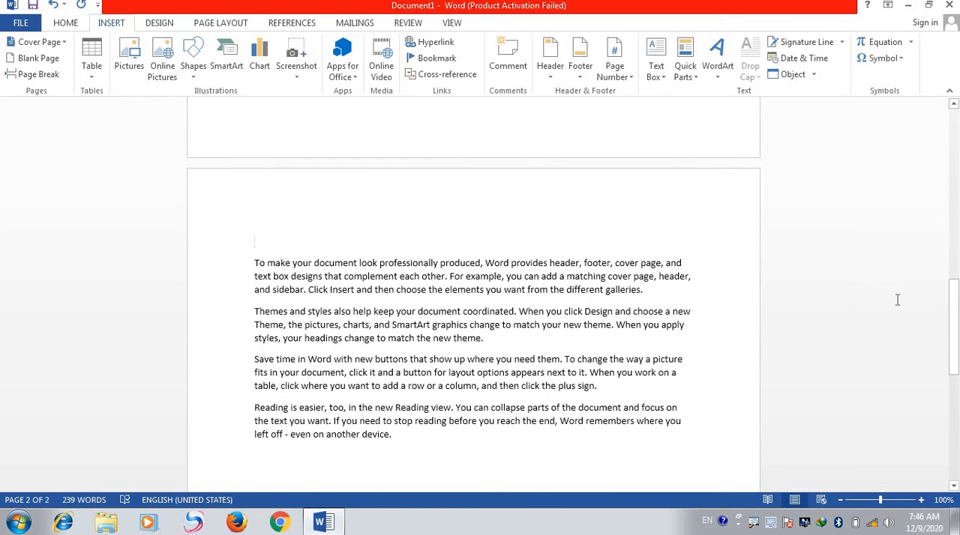
pyautogui.hotkey('ctrl', 'Home')
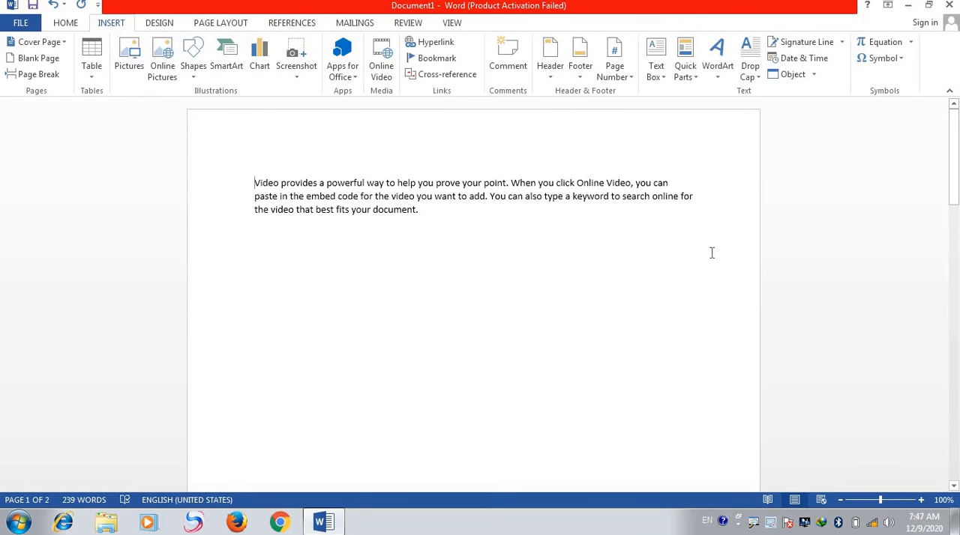
pyautogui.hotkey('ctrl', 'z')
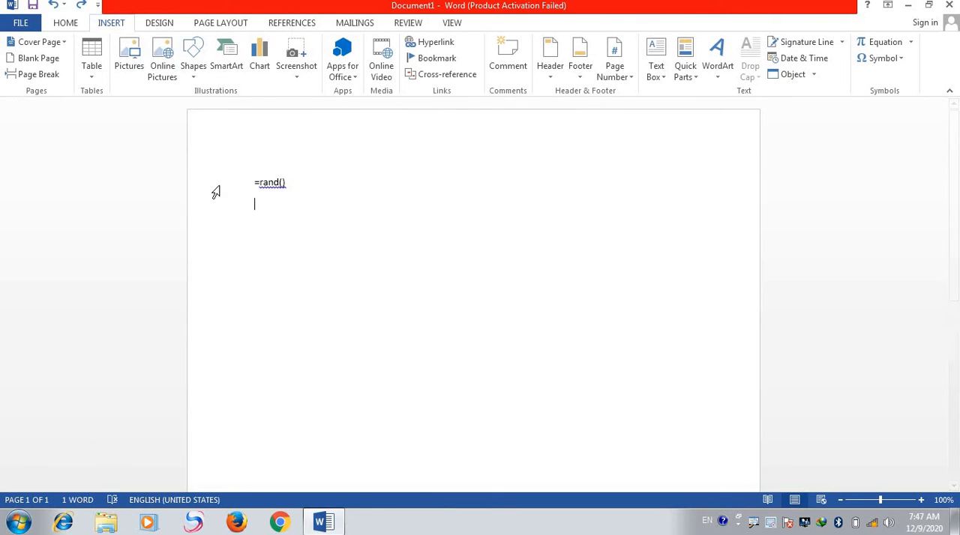
pyautogui.hotkey('ctrl', 'z')
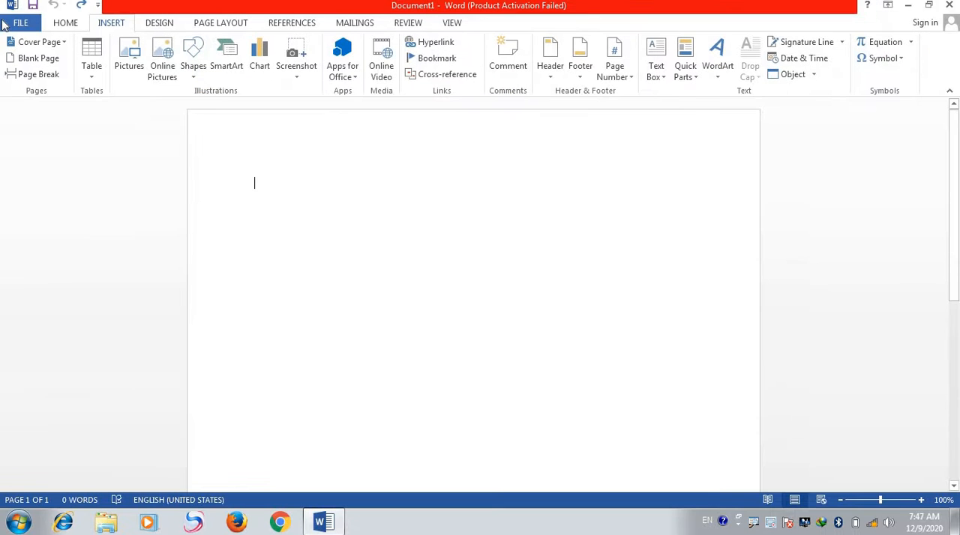
# - Insert a table with 5 columns and 2 rows and apply the plain table style with only horizontal lines
pyautogui.click(92, 79)
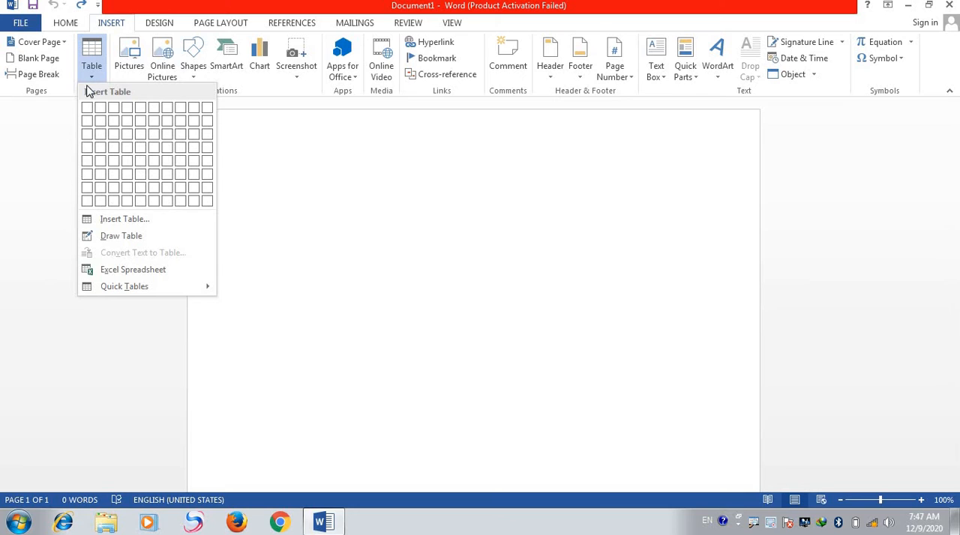
pyautogui.click(141, 123)
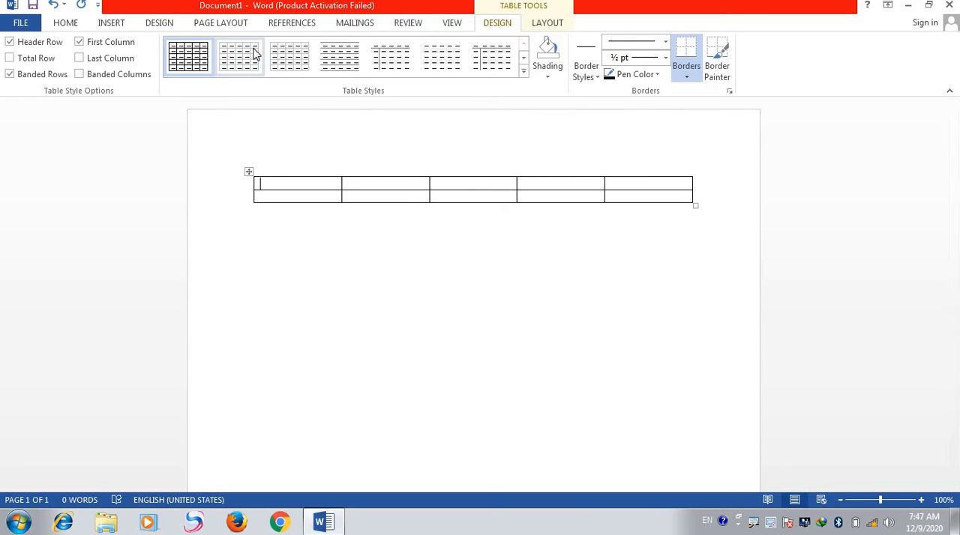
pyautogui.click(347, 61)
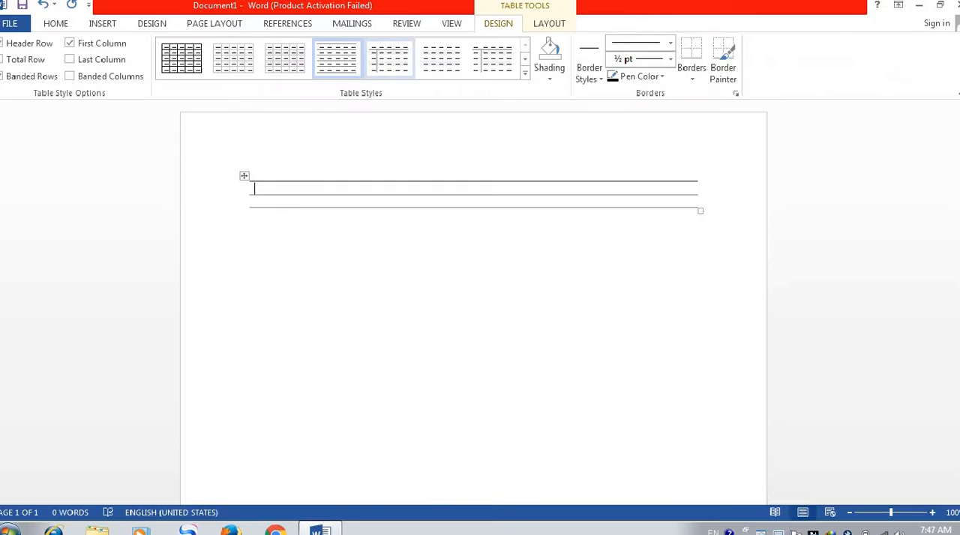
pyautogui.click(549, 75)
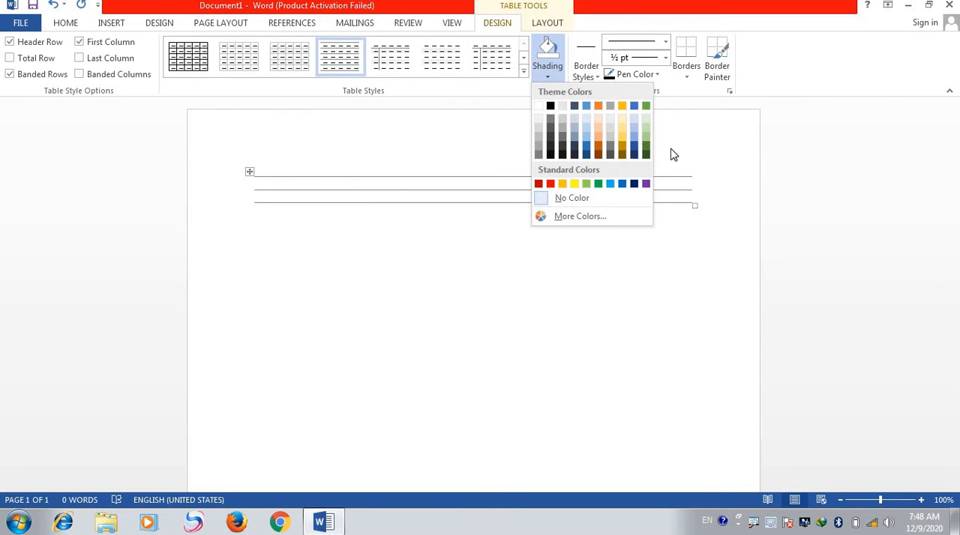
pyautogui.click(401, 146)
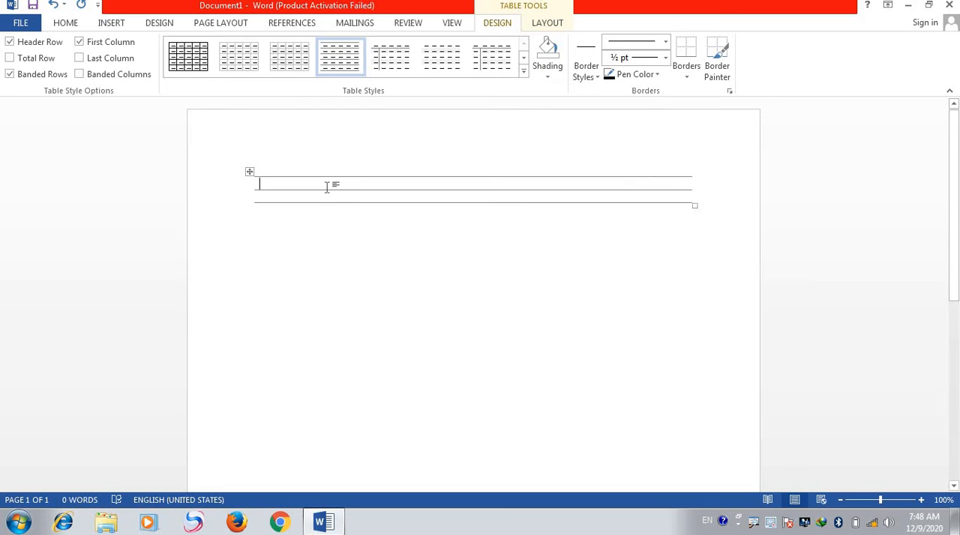
# - Undo the table style and the insertion of the 5x2 table
pyautogui.hotkey('ctrl', 'z')
pyautogui.hotkey('ctrl', 'z')
pyautogui.hotkey('ctrl', 'z')
pyautogui.hotkey('ctrl', 'z')
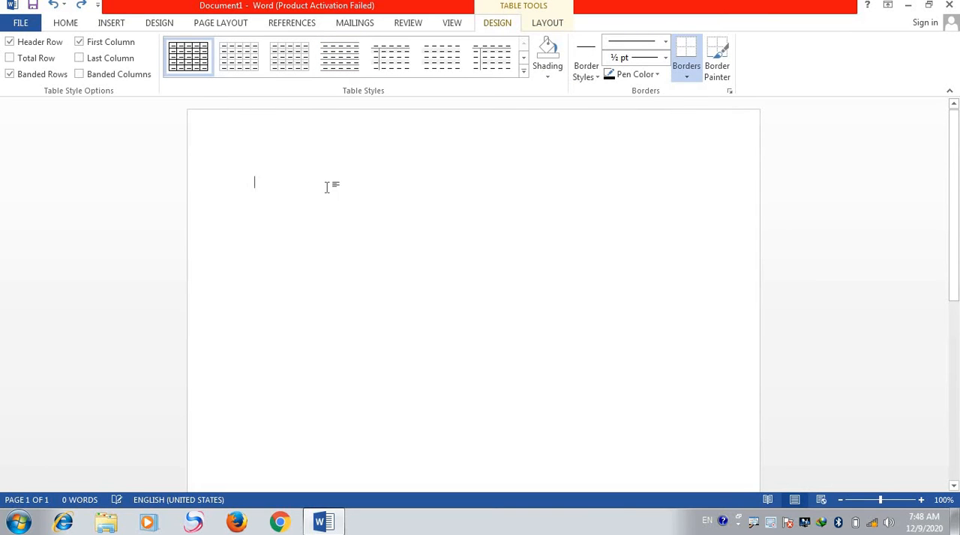
# - Insert a table with 3 columns and 5 rows by specifying its dimensions, and undo the insertion
pyautogui.click(111, 26)
pyautogui.click(91, 75)
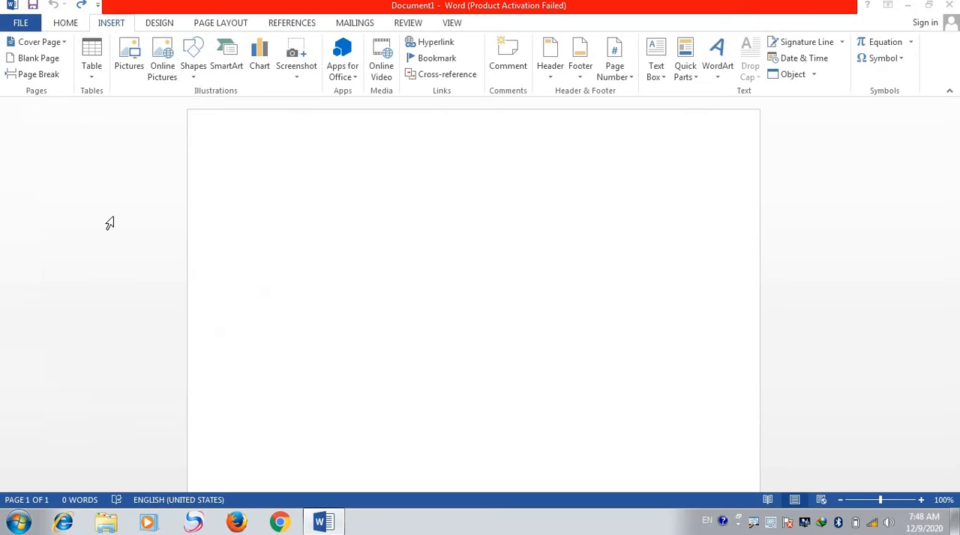
pyautogui.click(91, 78)
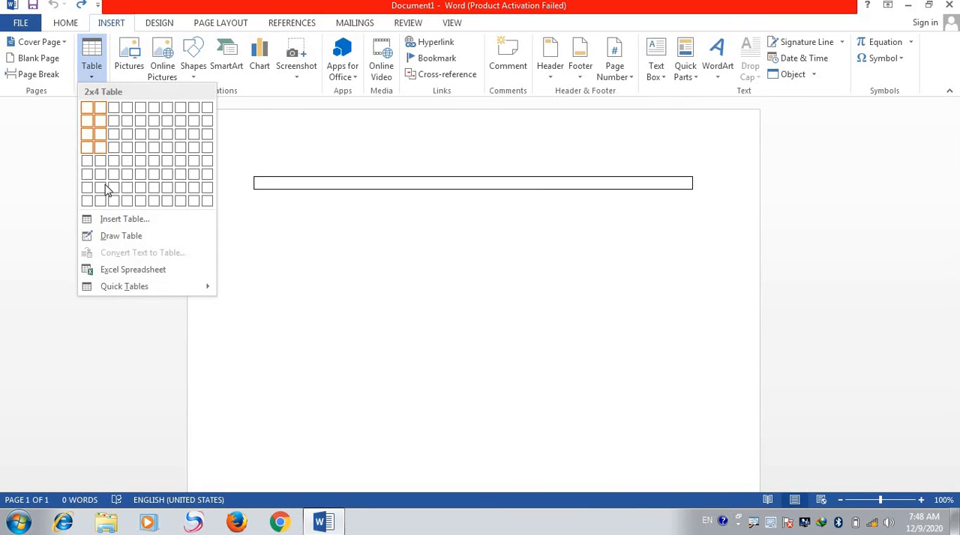
pyautogui.click(117, 220)
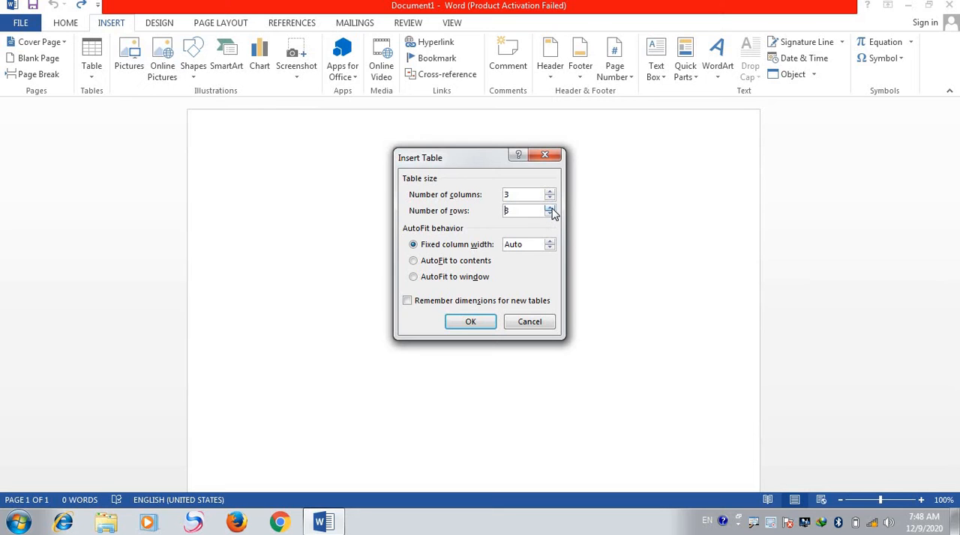
pyautogui.click(458, 323)
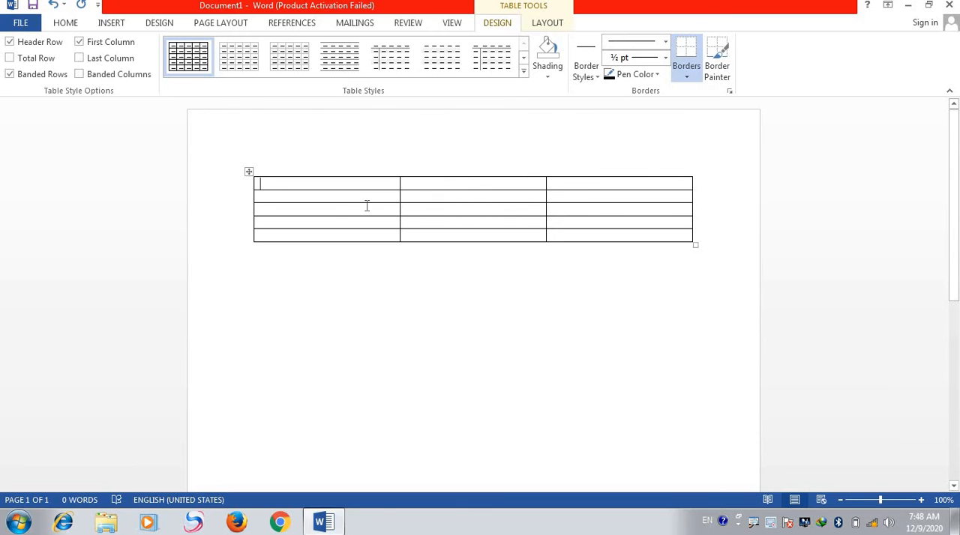
pyautogui.hotkey('ctrl', 'z')
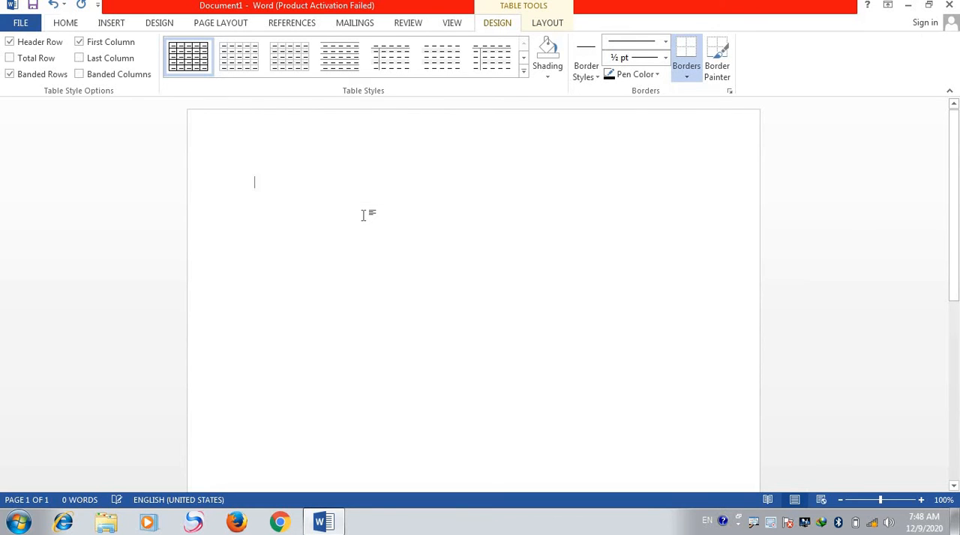
# - Insert the picture 249ab7f8-d370-46c1-95a0-ff9993ad0b17 from the Desktop folder into the document
pyautogui.click(110, 22)
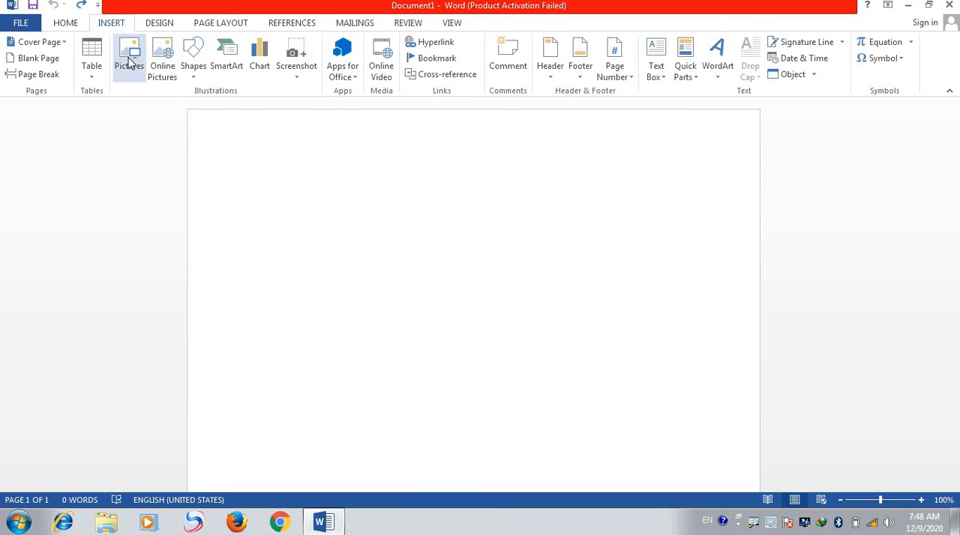
pyautogui.click(129, 64)
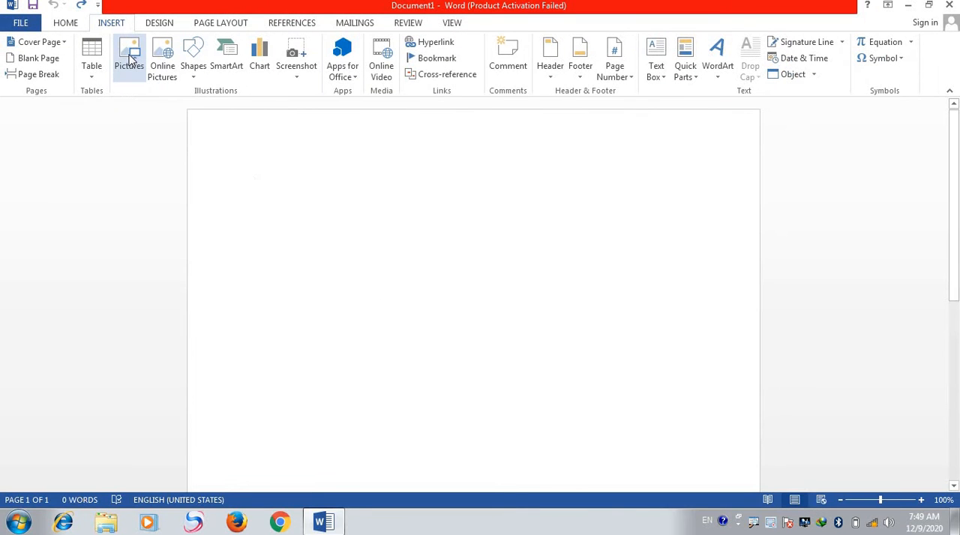
pyautogui.click(129, 60)
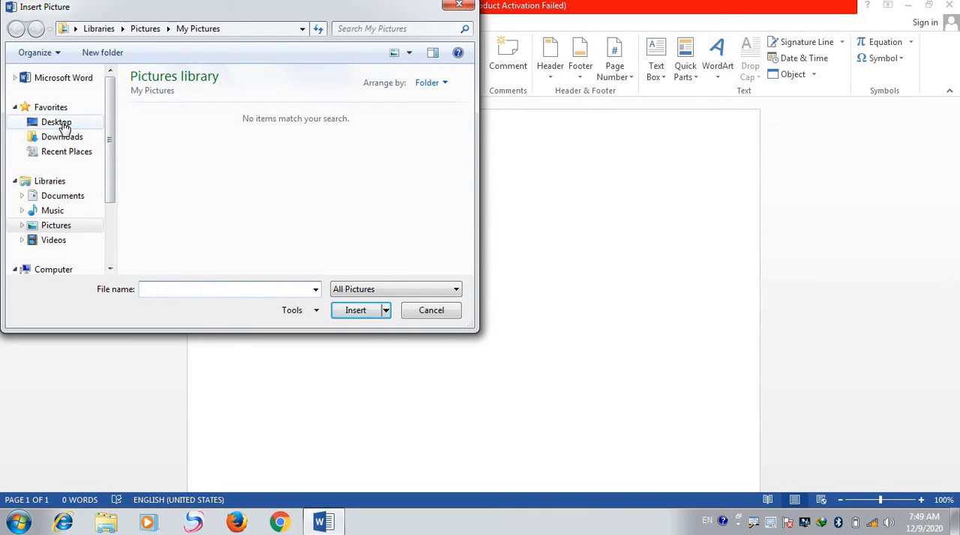
pyautogui.click(63, 126)
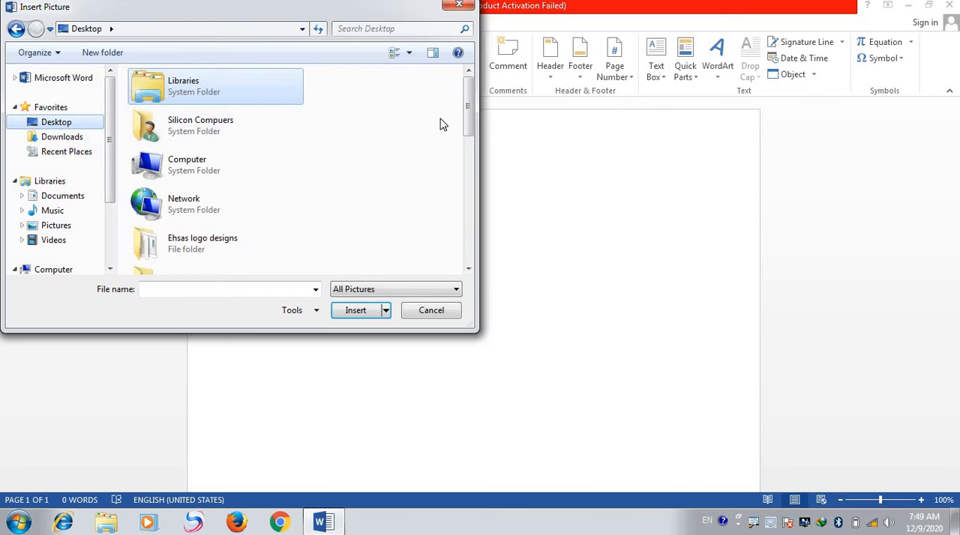
pyautogui.moveTo(466, 114); pyautogui.dragTo(357, 193)
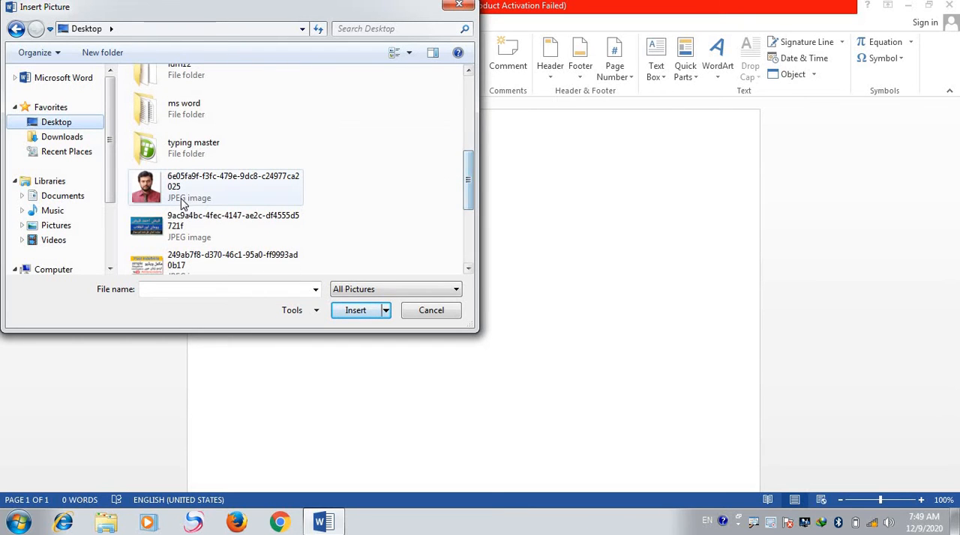
pyautogui.click(189, 261)
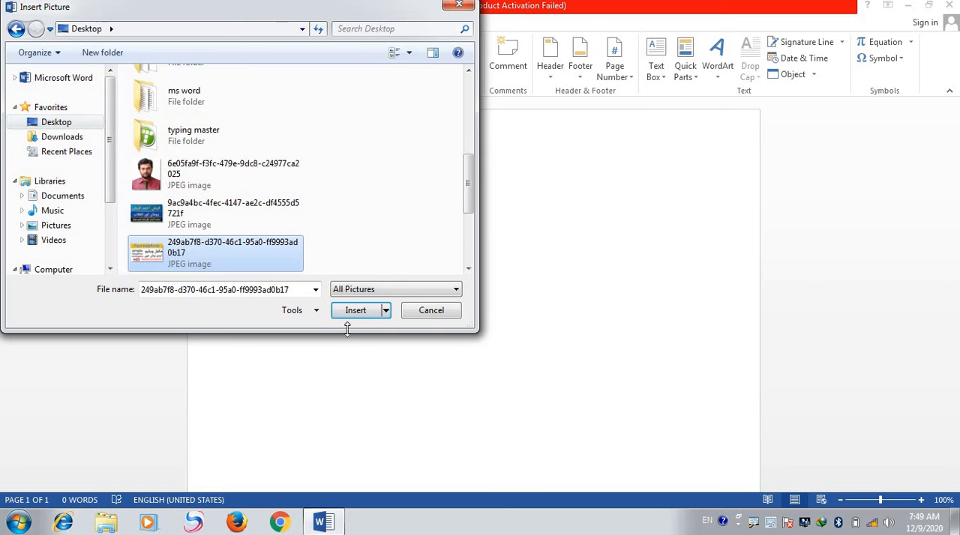
pyautogui.click(347, 317)
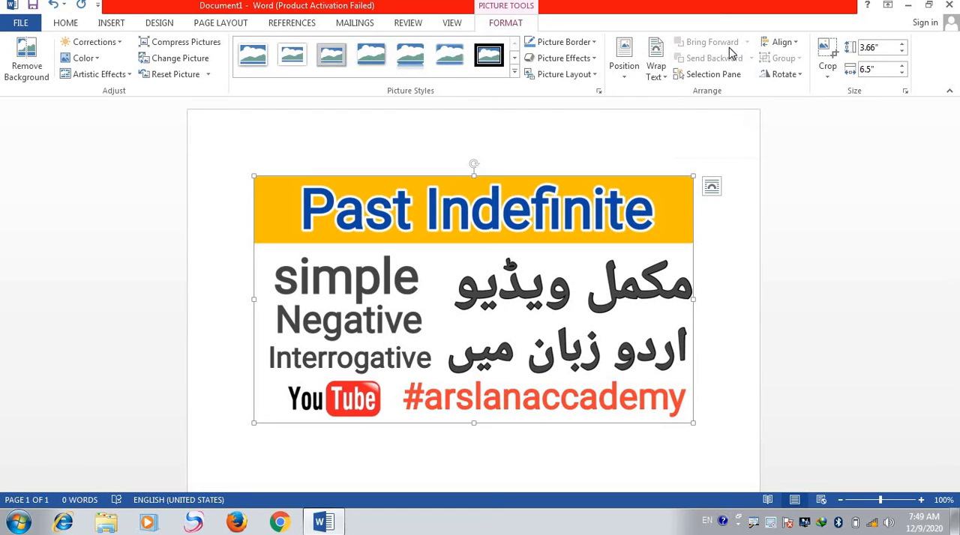
# - Remove the inserted picture from the document
pyautogui.press('Delete')
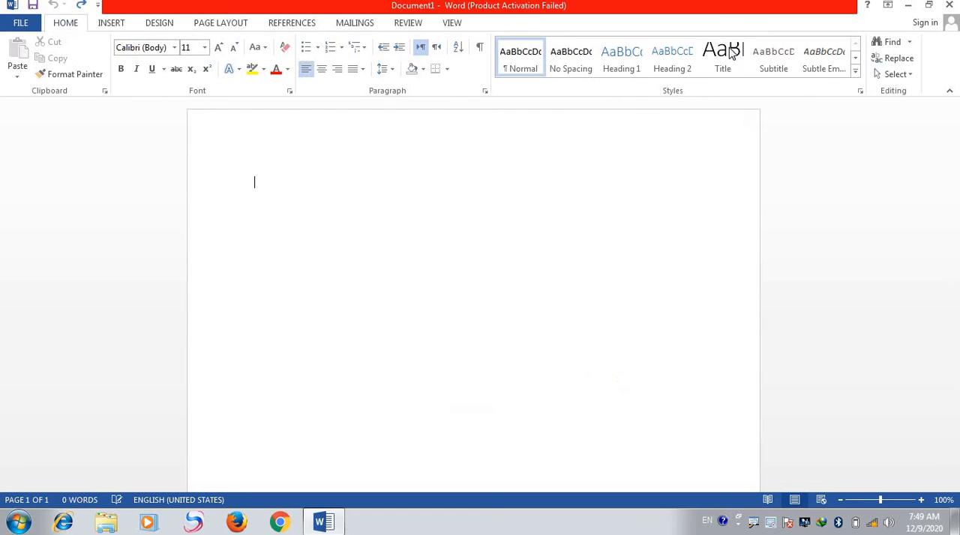
pyautogui.click(116, 24)
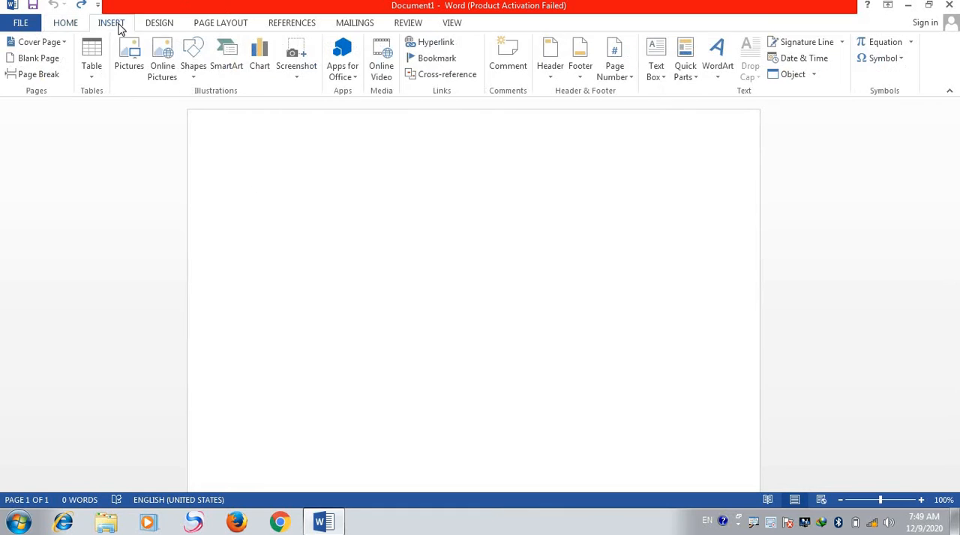
pyautogui.click(167, 65)
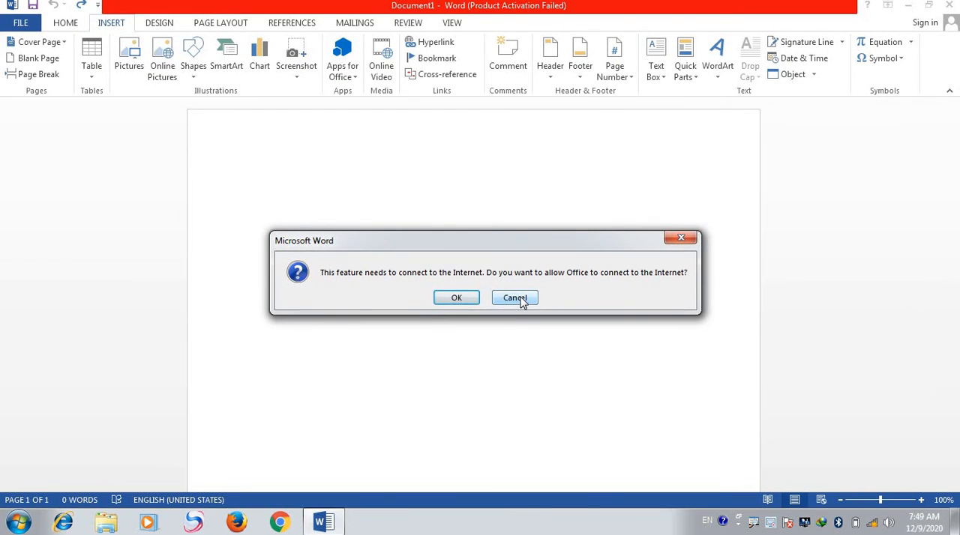
pyautogui.click(517, 298)
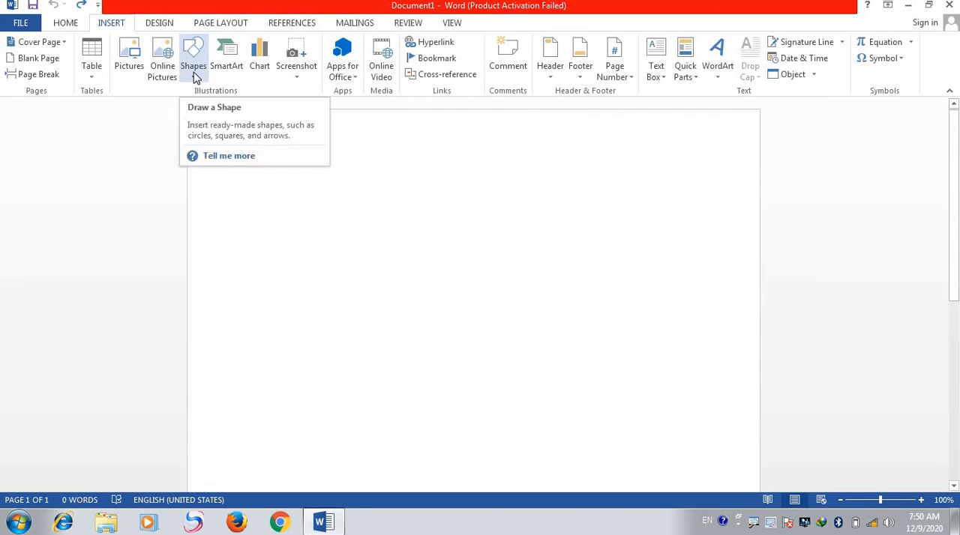
# - Draw a left block arrow about 4.19" wide and 2.39" high on the page and apply the orange gradient shape style
pyautogui.click(194, 67)
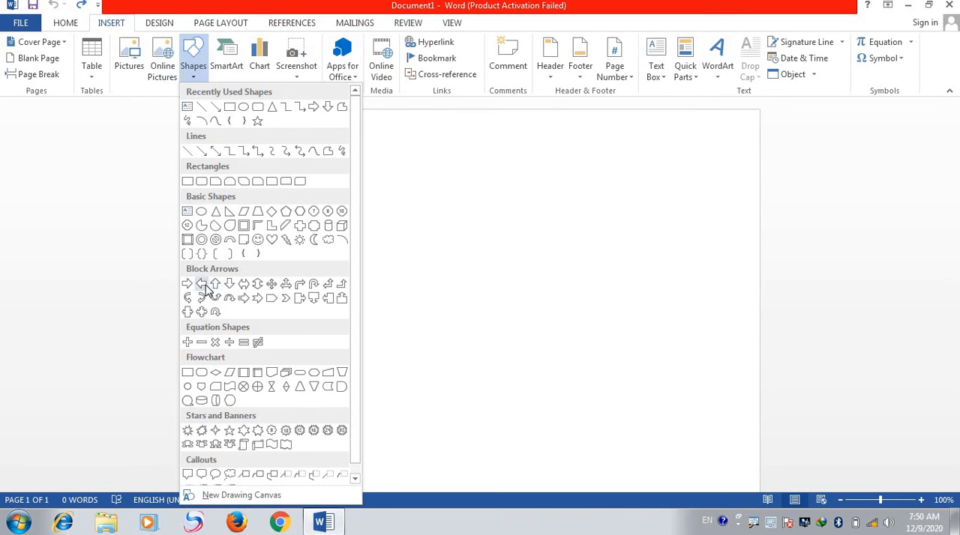
pyautogui.click(229, 284)
pyautogui.moveTo(398, 205)
pyautogui.mouseDown()
pyautogui.moveTo(527, 255)
pyautogui.moveTo(669, 371)
pyautogui.moveTo(680, 366)
pyautogui.mouseUp()
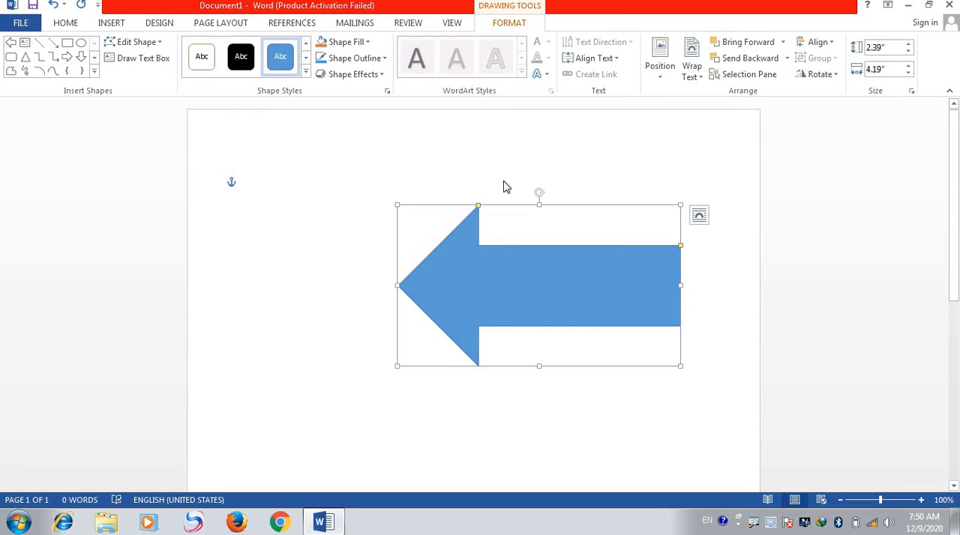
pyautogui.click(305, 74)
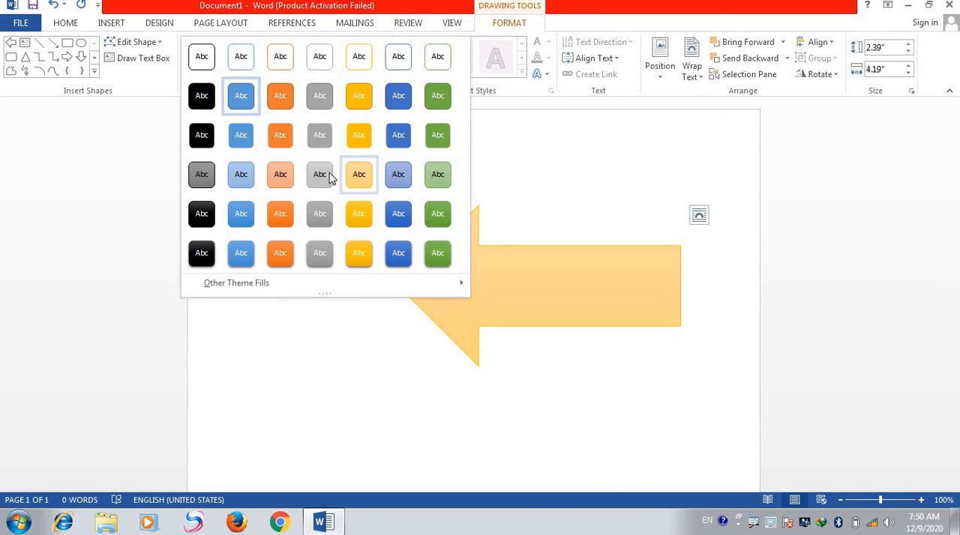
pyautogui.click(273, 214)
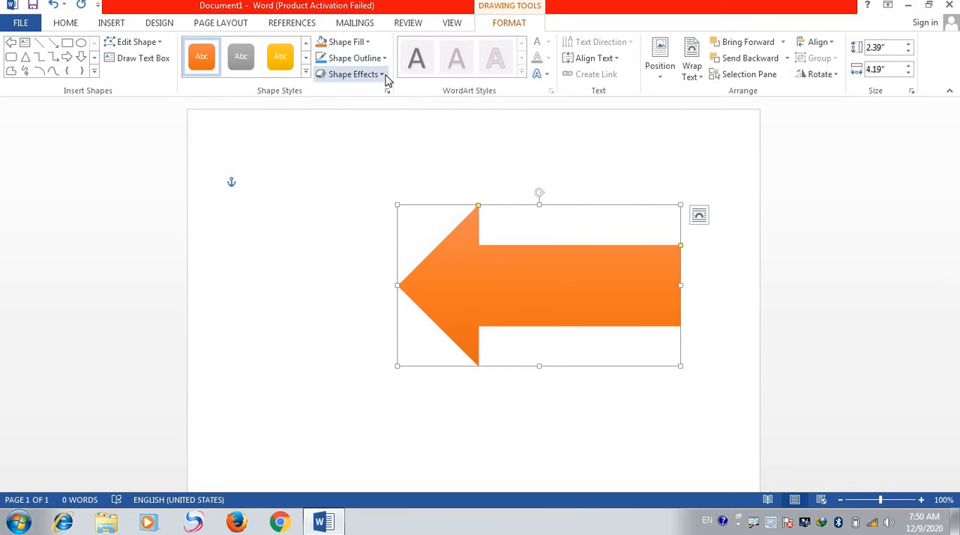
# - Fill the arrow with standard yellow and give it a black outline
pyautogui.click(367, 42)
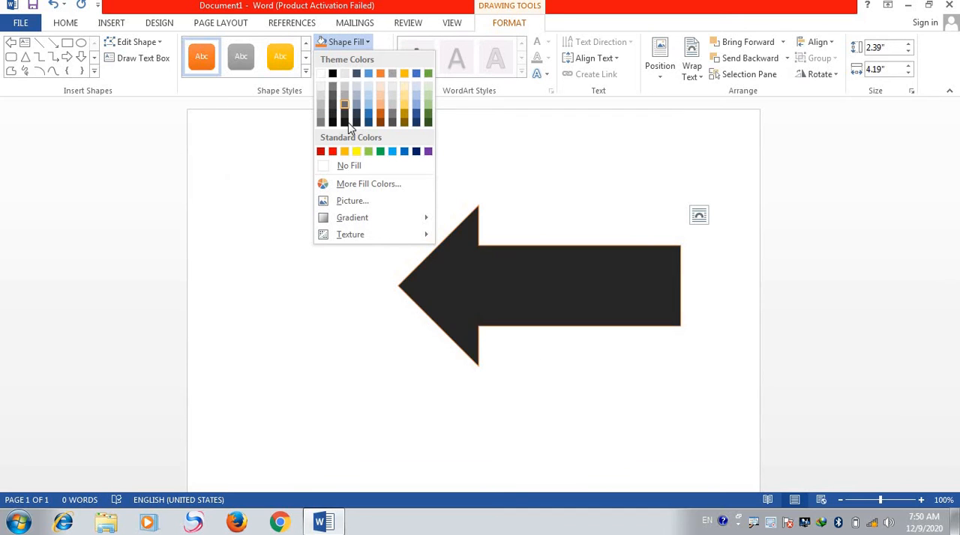
pyautogui.click(357, 151)
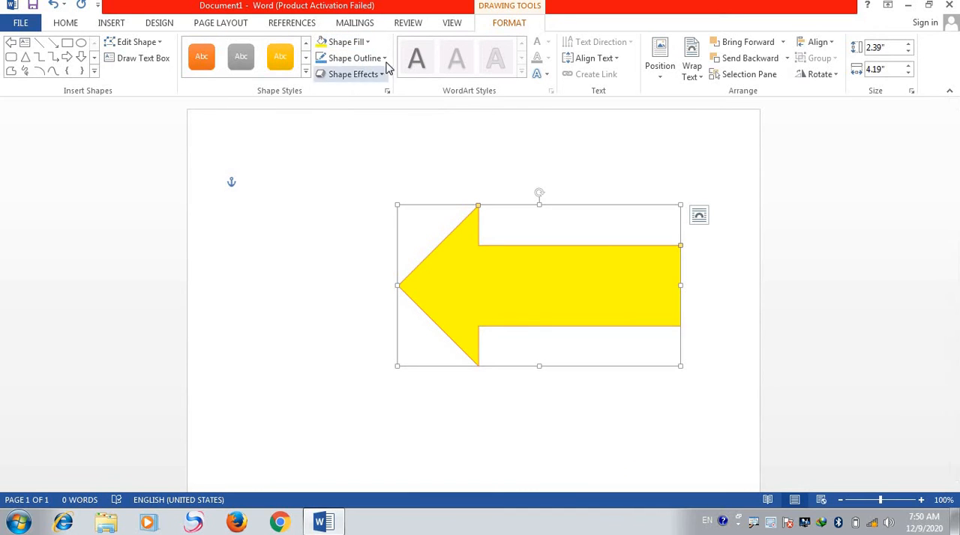
pyautogui.click(356, 58)
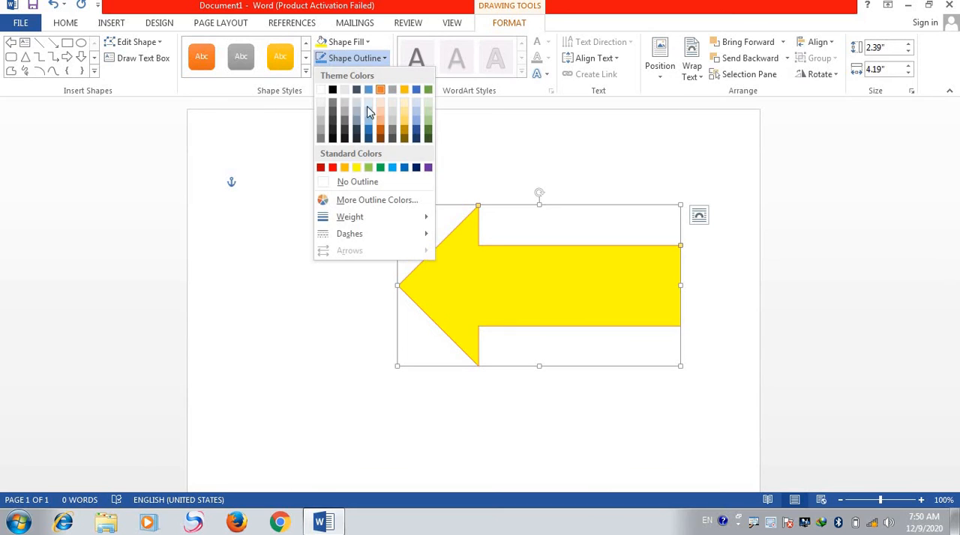
pyautogui.click(333, 140)
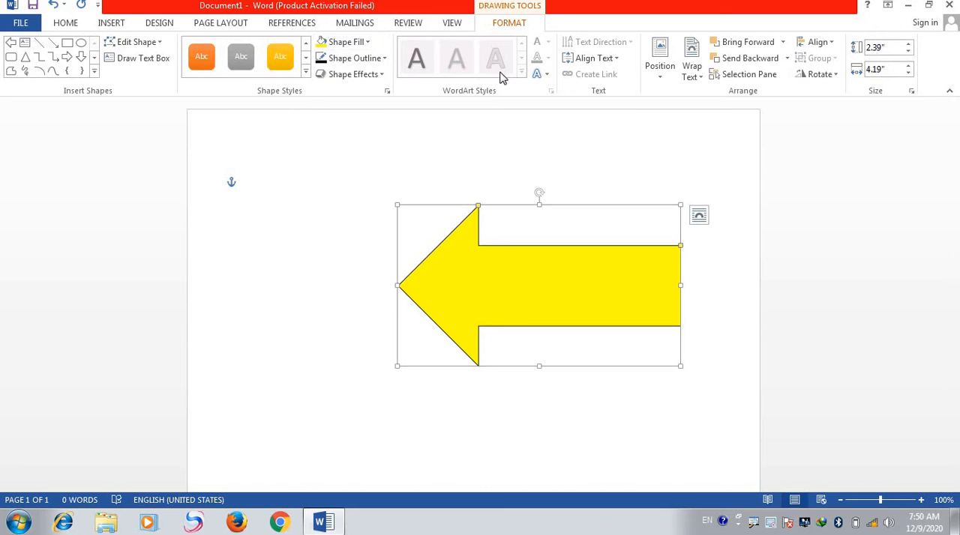
# - Undo the arrow's formatting and its insertion
pyautogui.click(547, 83)
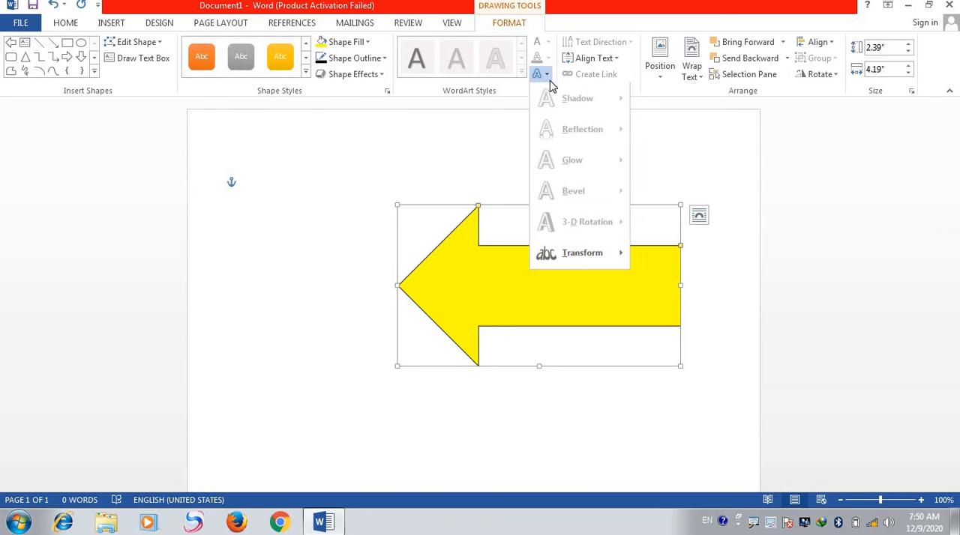
pyautogui.click(335, 182)
pyautogui.hotkey('ctrl', 'z')
pyautogui.hotkey('ctrl', 'z')
pyautogui.hotkey('ctrl', 'z')
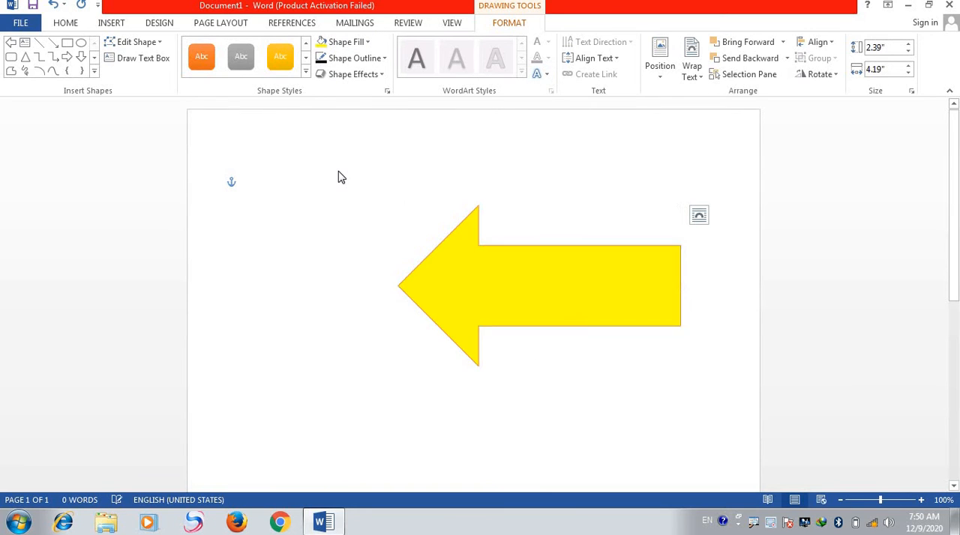
pyautogui.hotkey('ctrl', 'z')
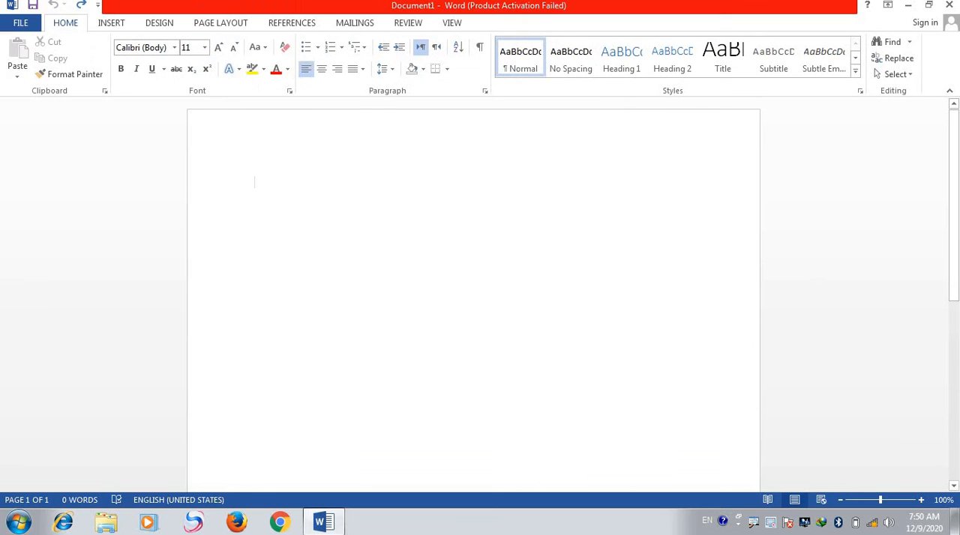
# - Insert an Alternating Hexagons SmartArt graphic into the document, and undo the insertion
pyautogui.click(103, 24)
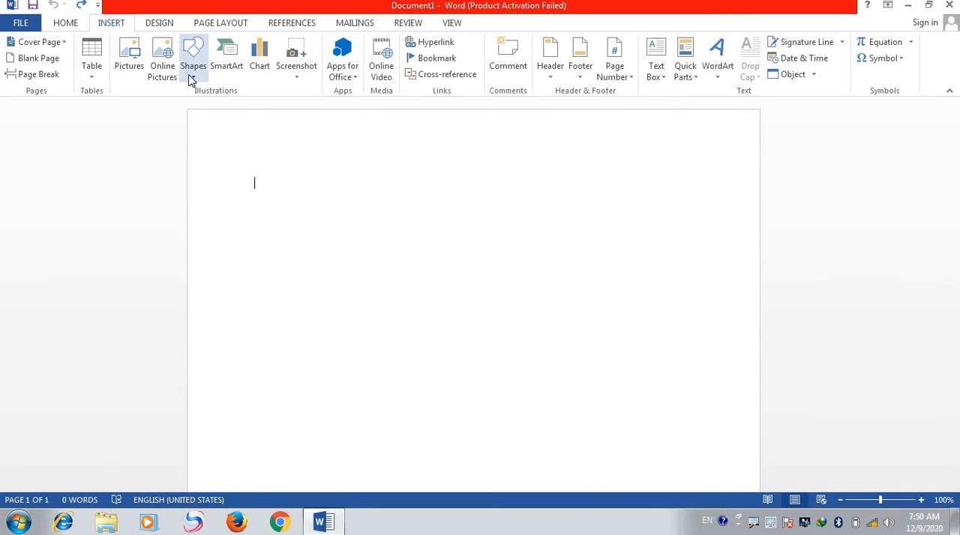
pyautogui.click(229, 67)
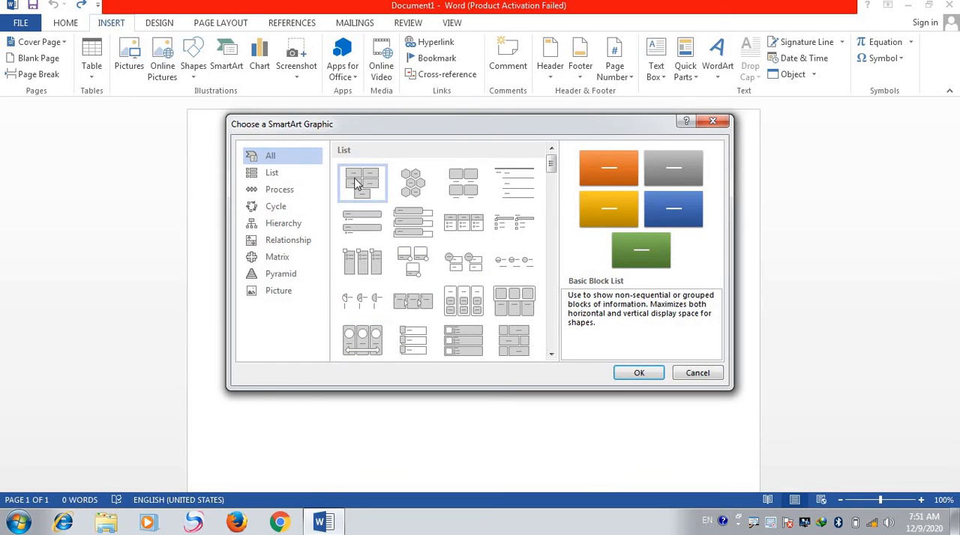
pyautogui.click(398, 182)
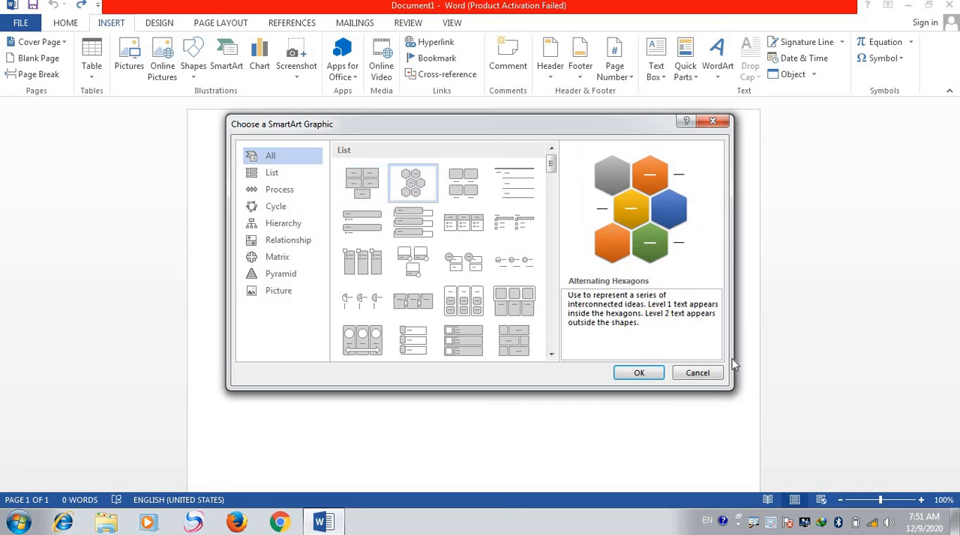
pyautogui.click(638, 373)
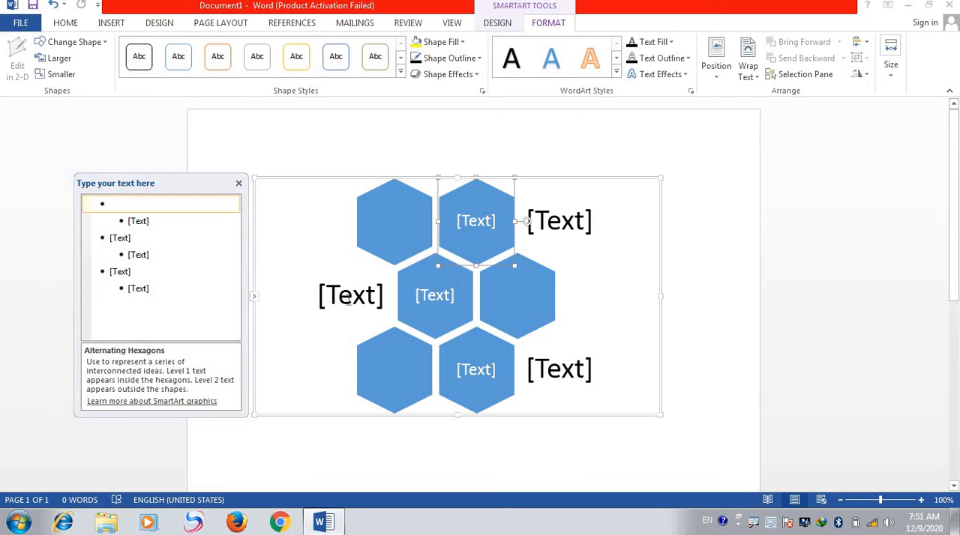
pyautogui.hotkey('ctrl', 'z')
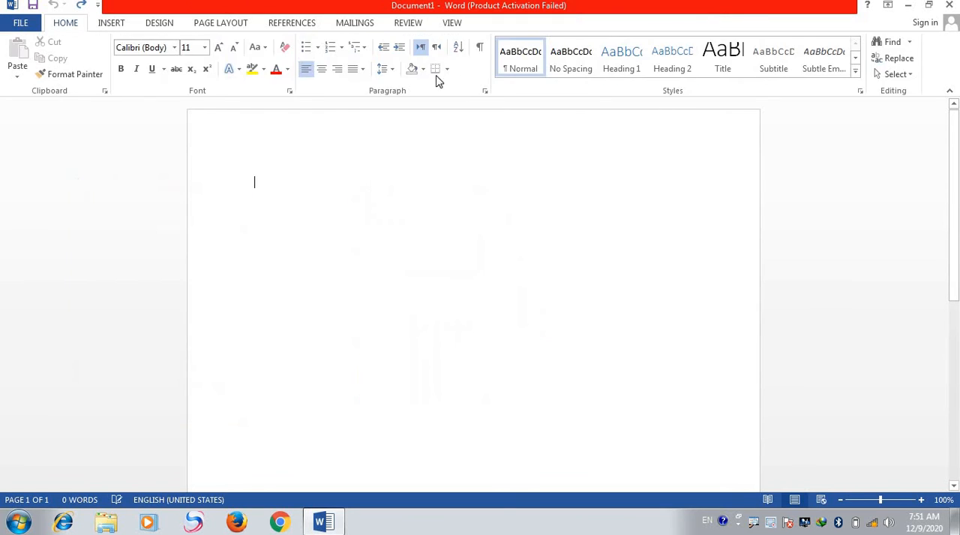
# - Insert a Clustered Column chart into the document and dismiss the Office activation wizard
pyautogui.click(111, 23)
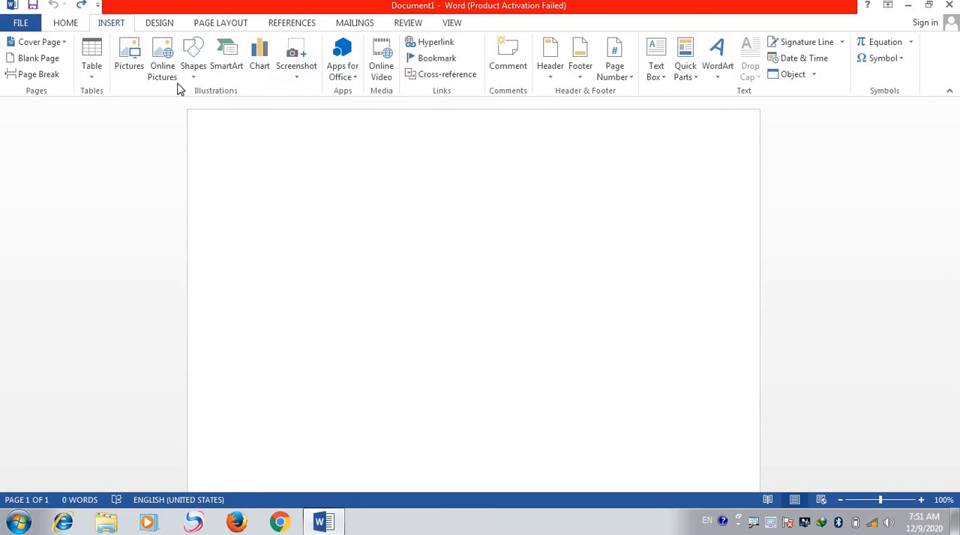
pyautogui.click(258, 71)
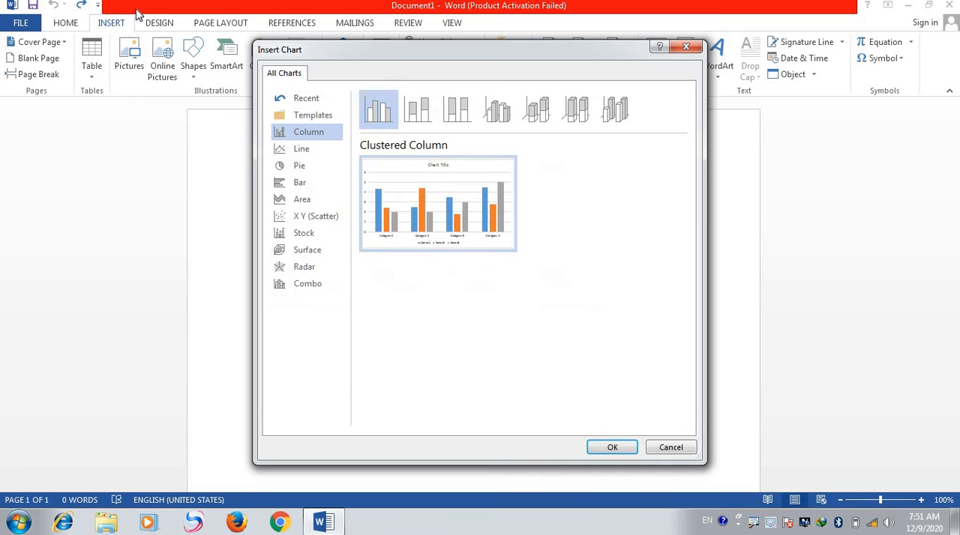
pyautogui.moveTo(495, 238)
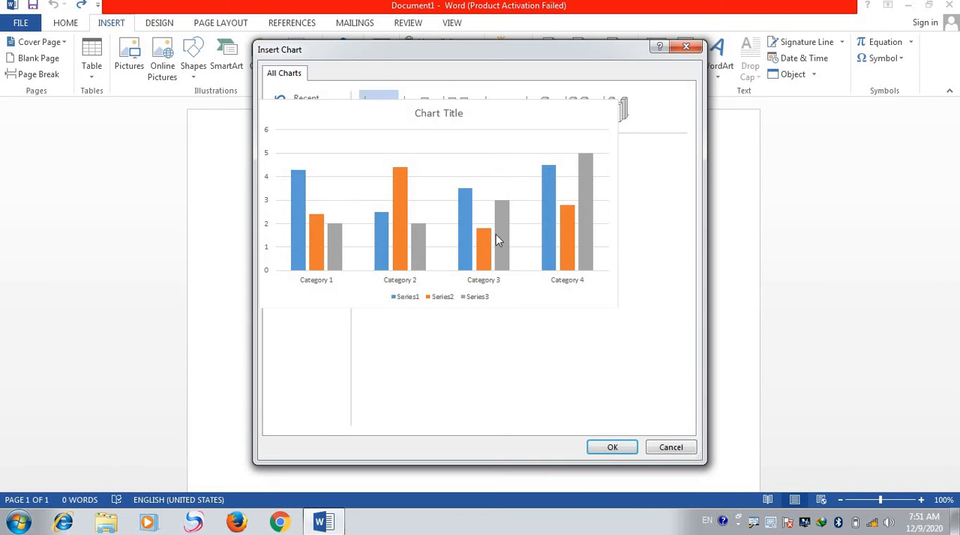
pyautogui.click(612, 447)
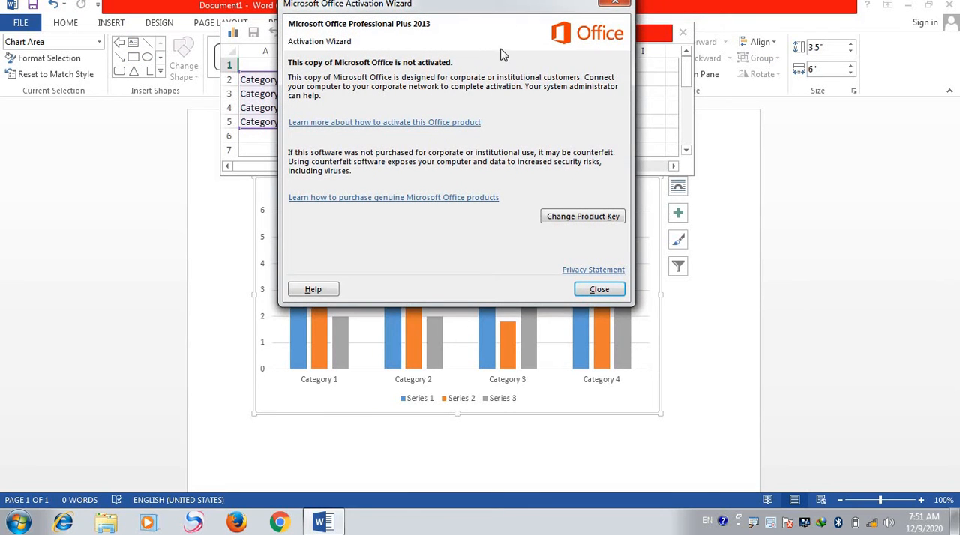
pyautogui.click(618, 6)
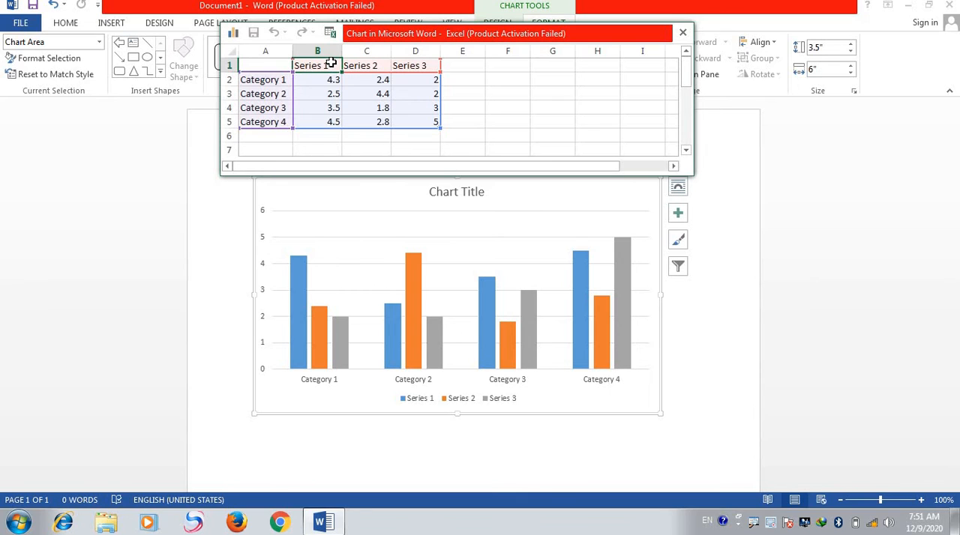
# - Rename the three series headers in the chart's data sheet to A, b and C, and close the sheet
pyautogui.press('BackSpace')
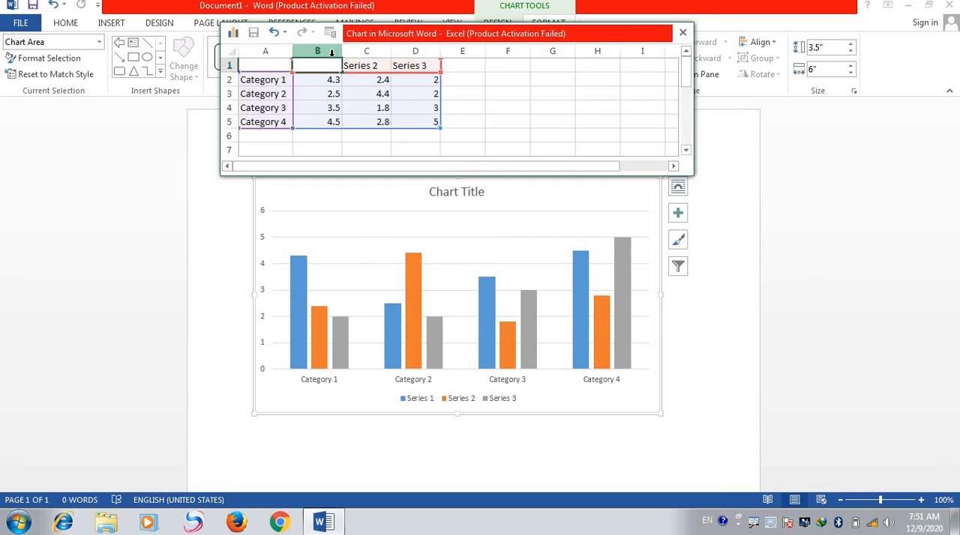
pyautogui.write('a')
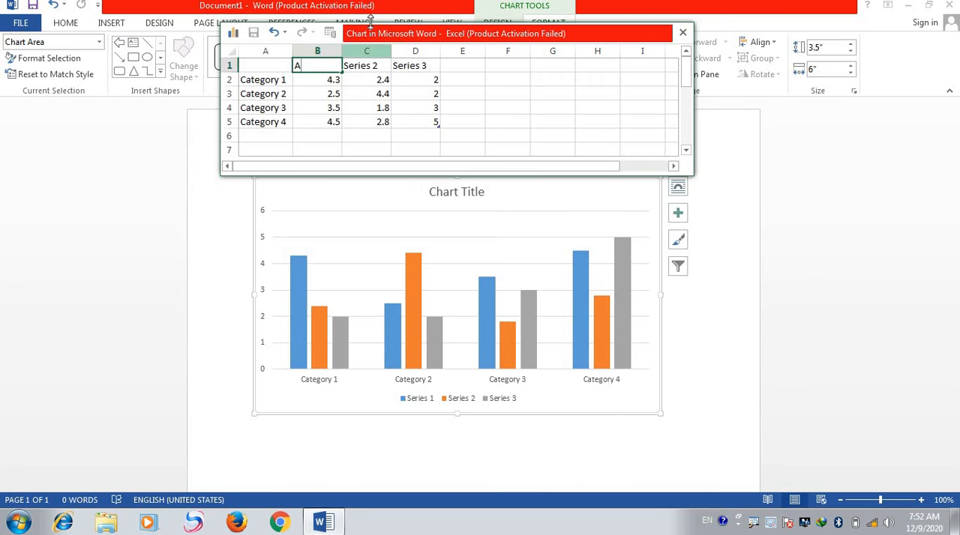
pyautogui.click(373, 76)
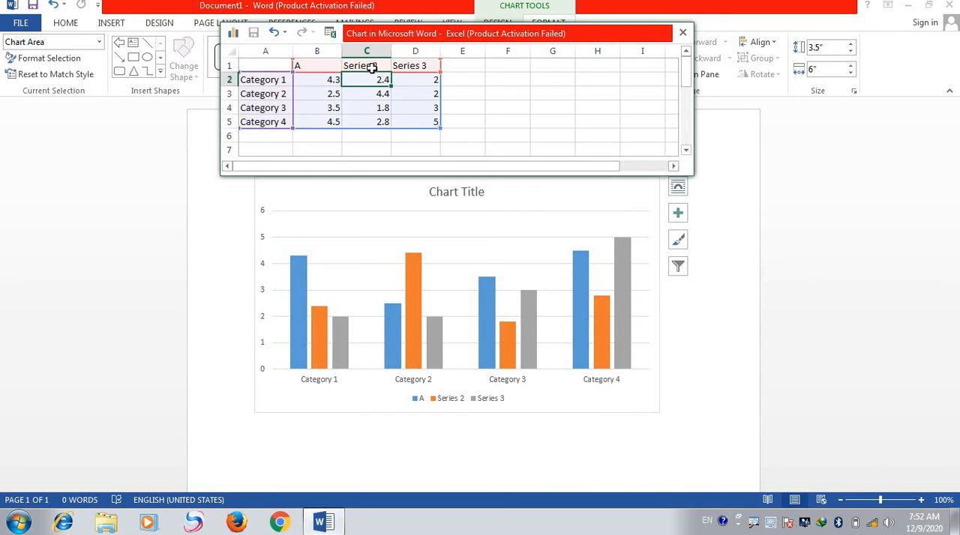
pyautogui.click(381, 67)
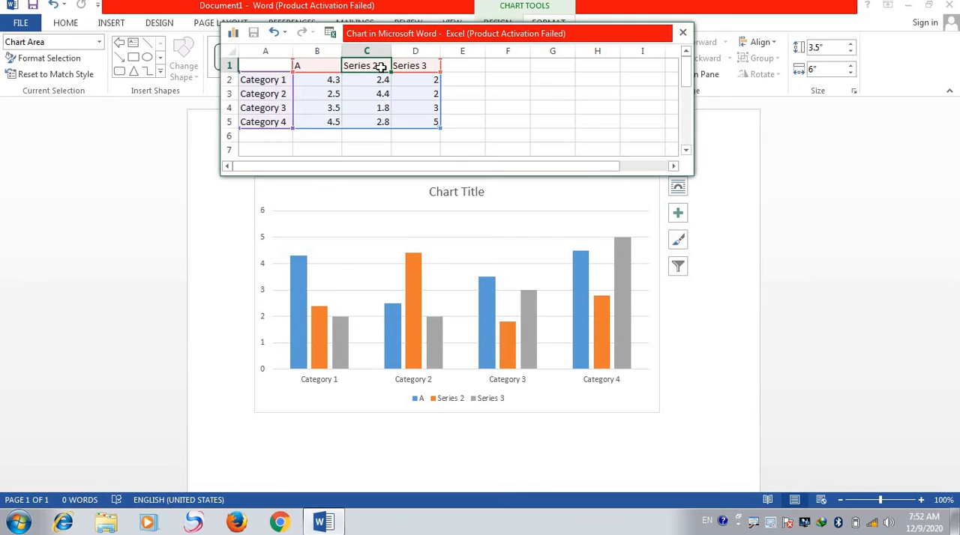
pyautogui.write('b')
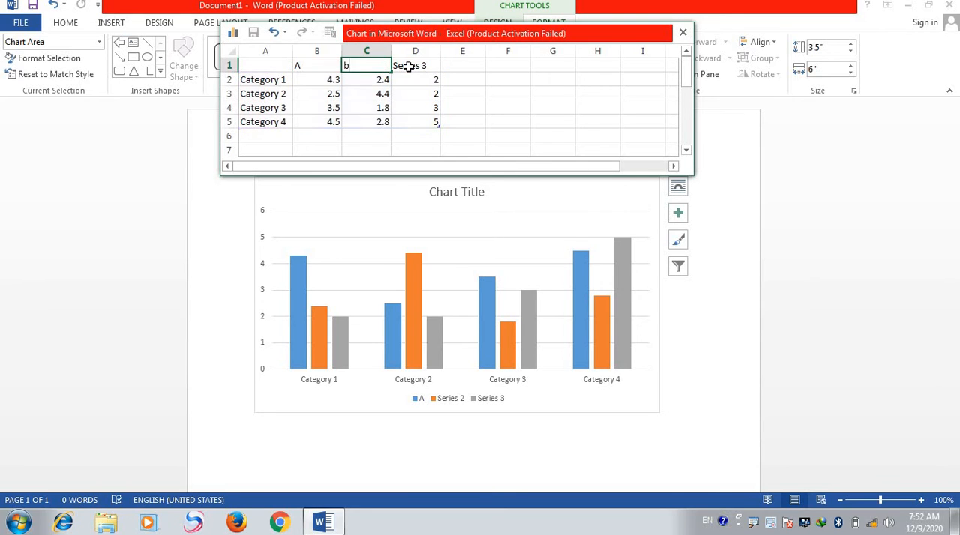
pyautogui.click(408, 70)
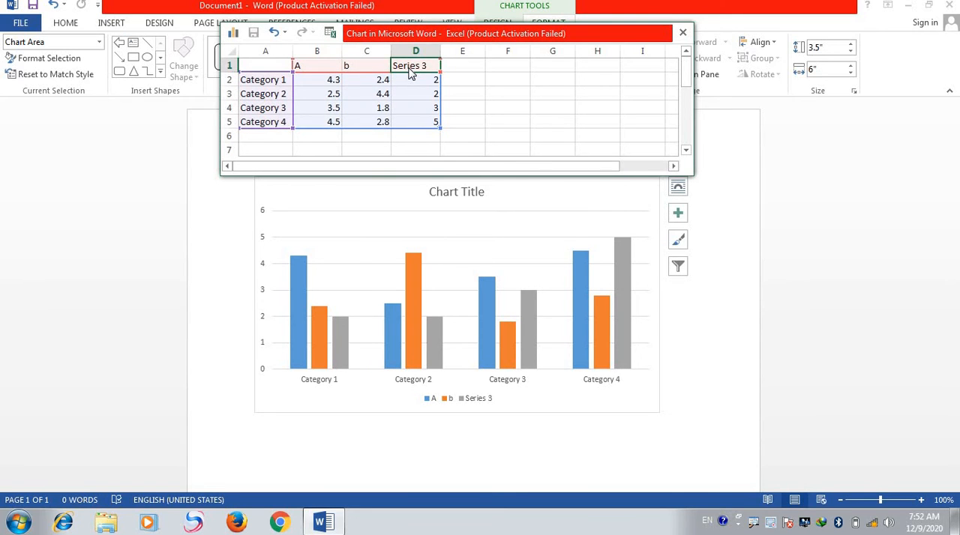
pyautogui.write('C')
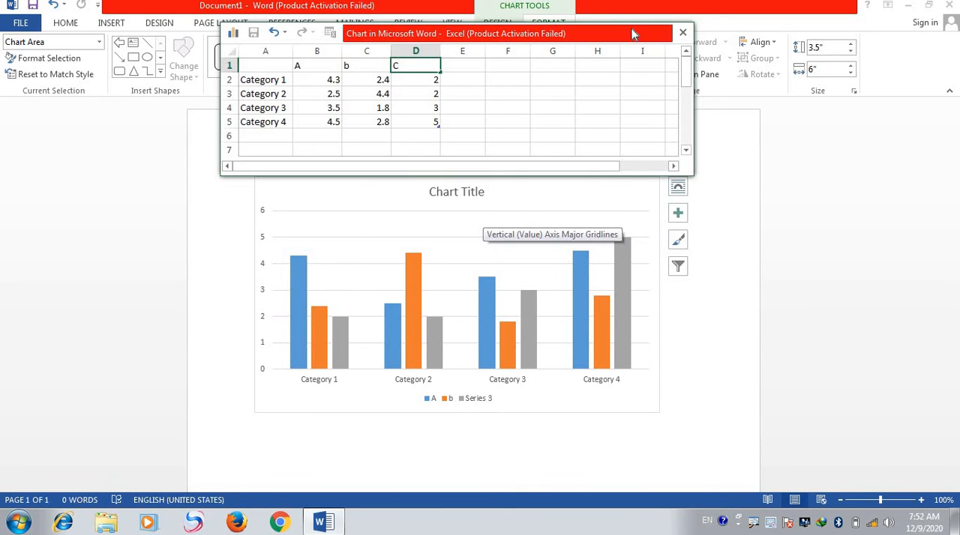
pyautogui.click(683, 34)
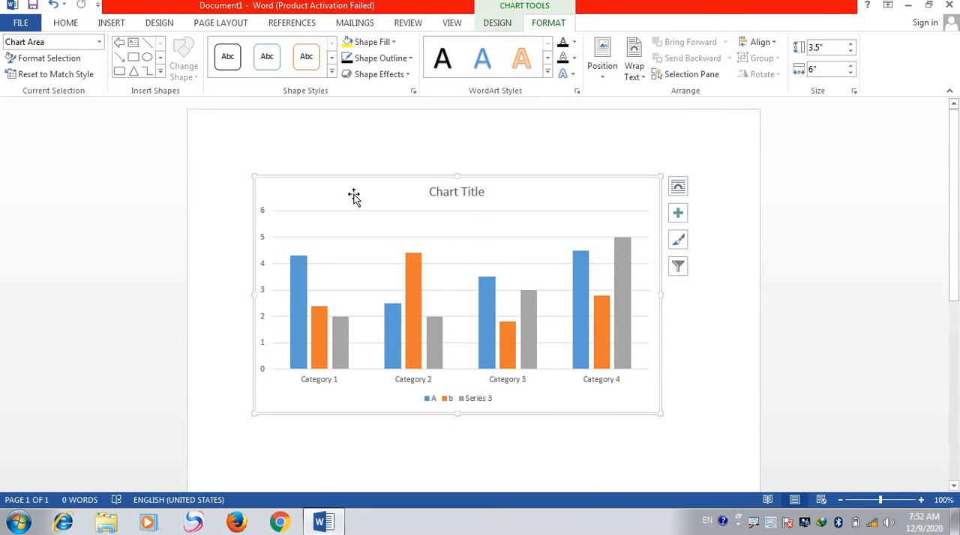
# - Undo the insertion of the column chart
pyautogui.hotkey('ctrl', 'z')
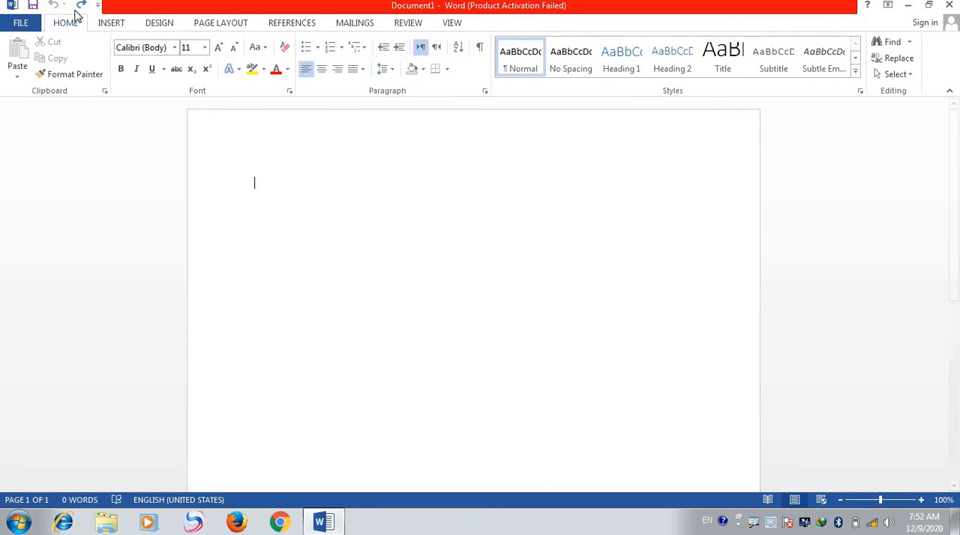
pyautogui.click(109, 22)
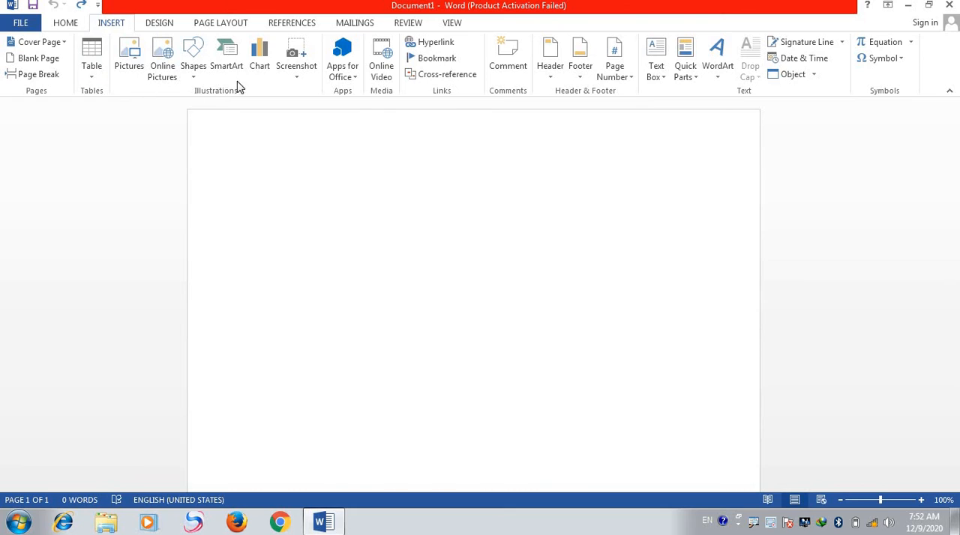
# - Insert a screen clipping of the desktop wallpaper covering the white title "Word" and the Urdu text below it
pyautogui.click(306, 69)
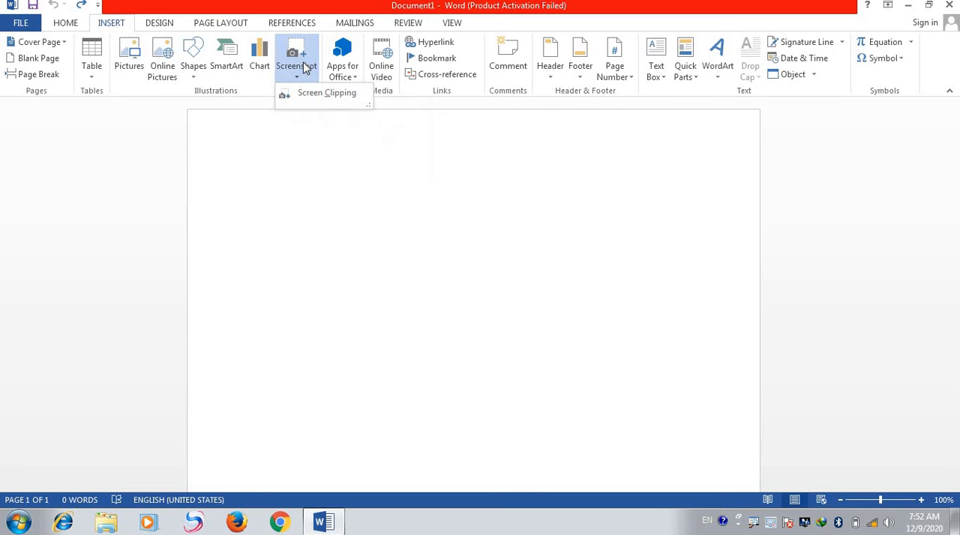
pyautogui.click(320, 100)
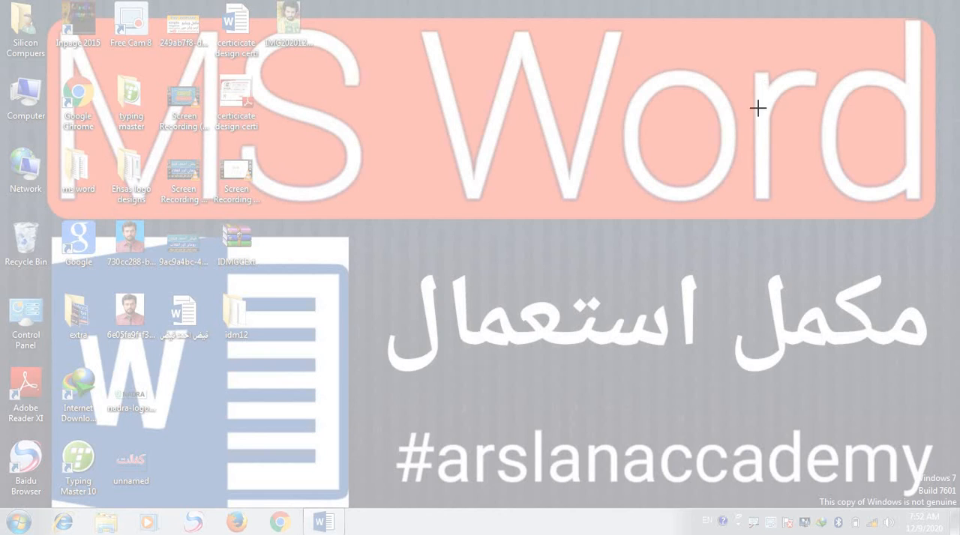
pyautogui.moveTo(928, 19); pyautogui.dragTo(374, 398)
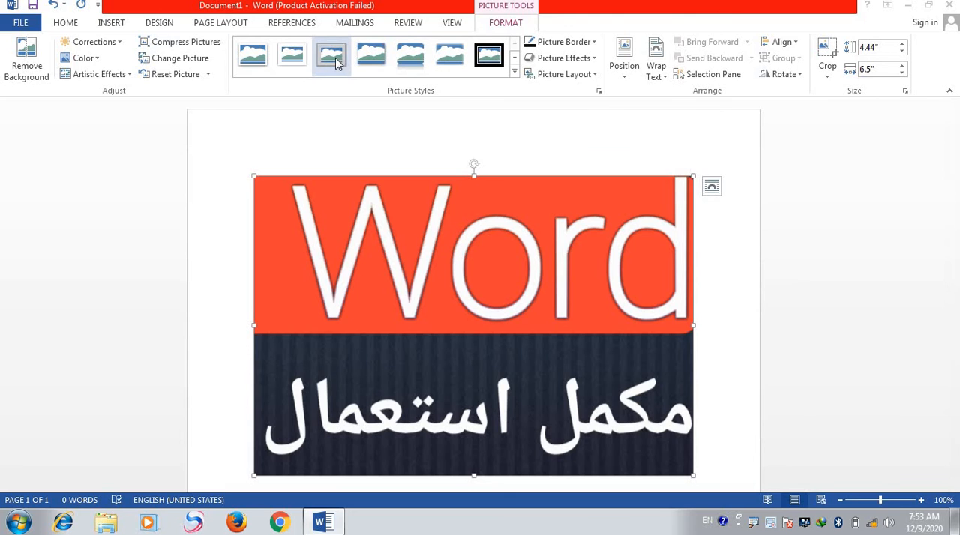
# - Apply the rounded rectangle picture style with reflection to the clipping, and delete the picture from the document
pyautogui.click(362, 66)
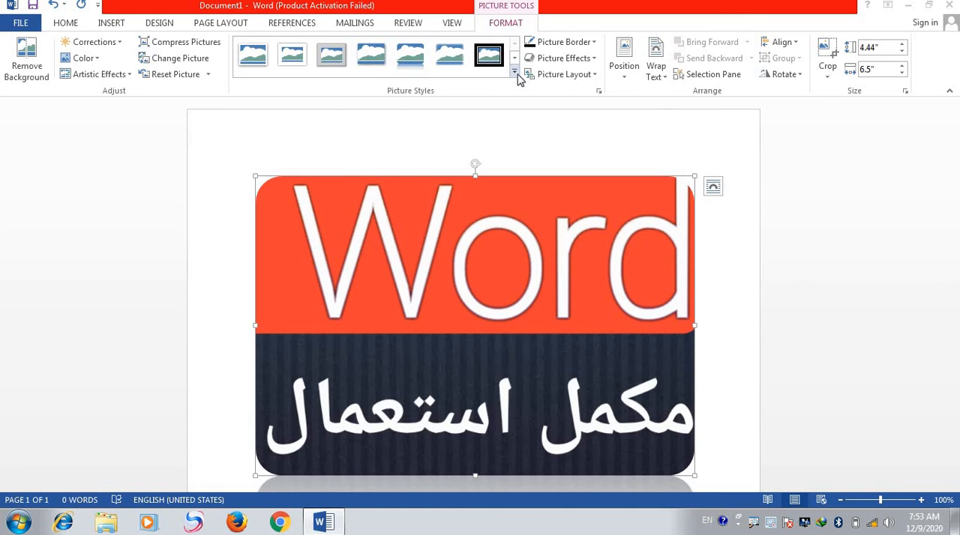
pyautogui.click(514, 72)
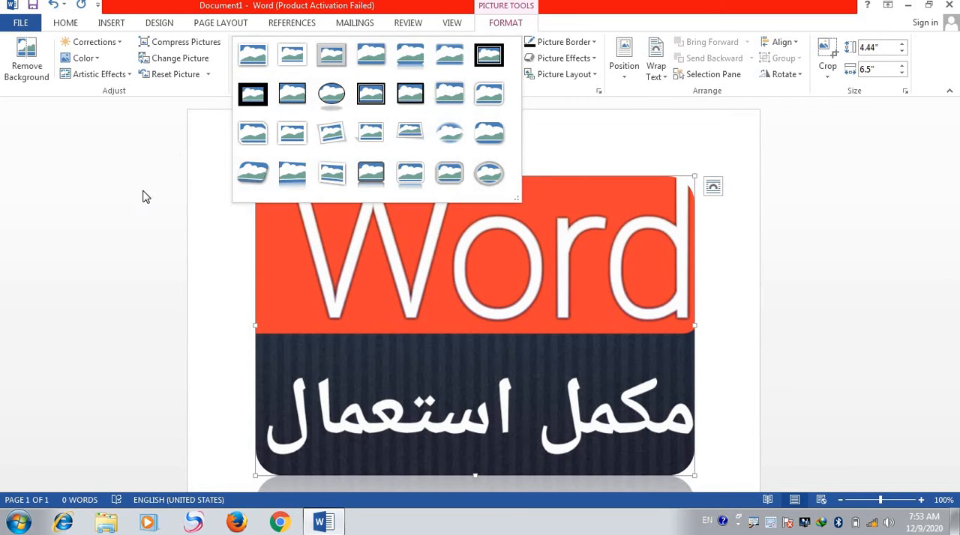
pyautogui.click(159, 210)
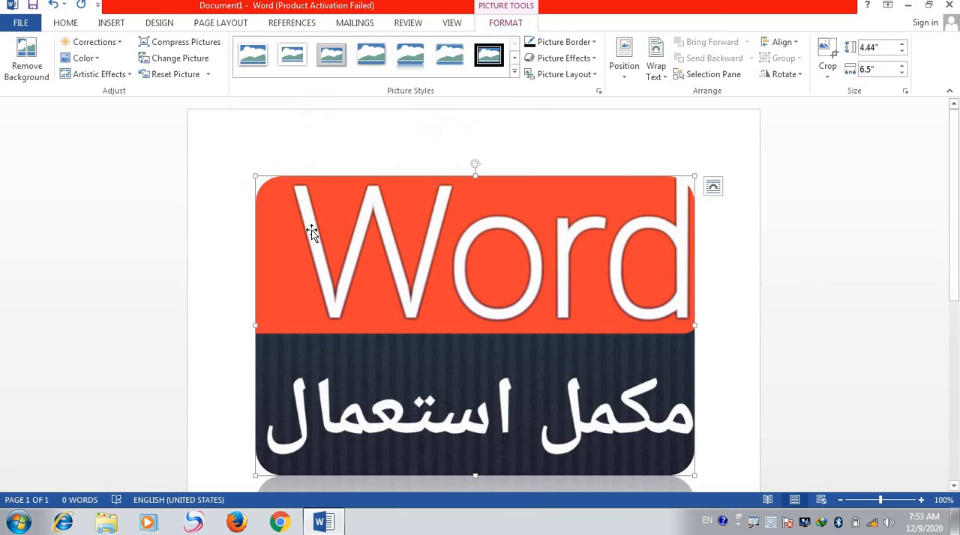
pyautogui.press('Delete')
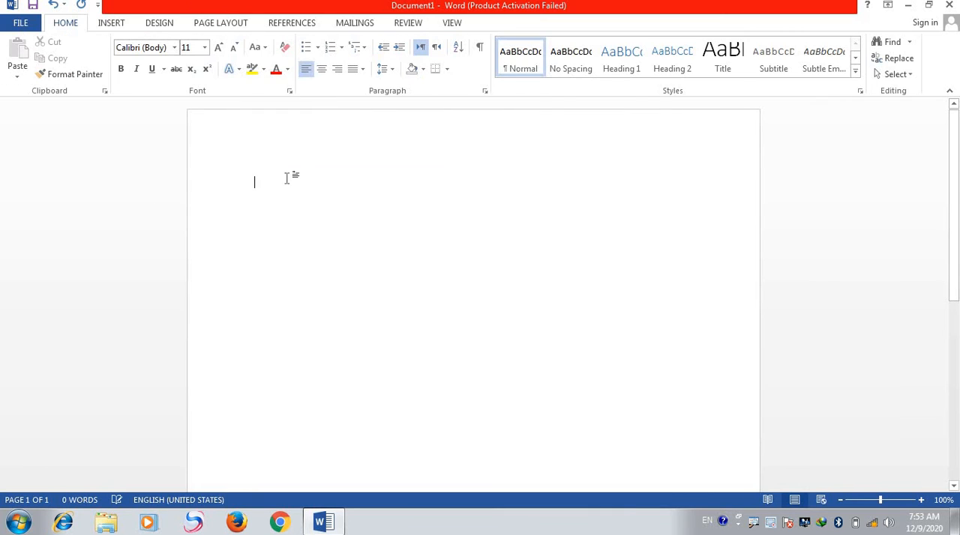
# - Insert a hyperlink to the existing file note.eps in My Documents, and undo the insertion
pyautogui.click(109, 24)
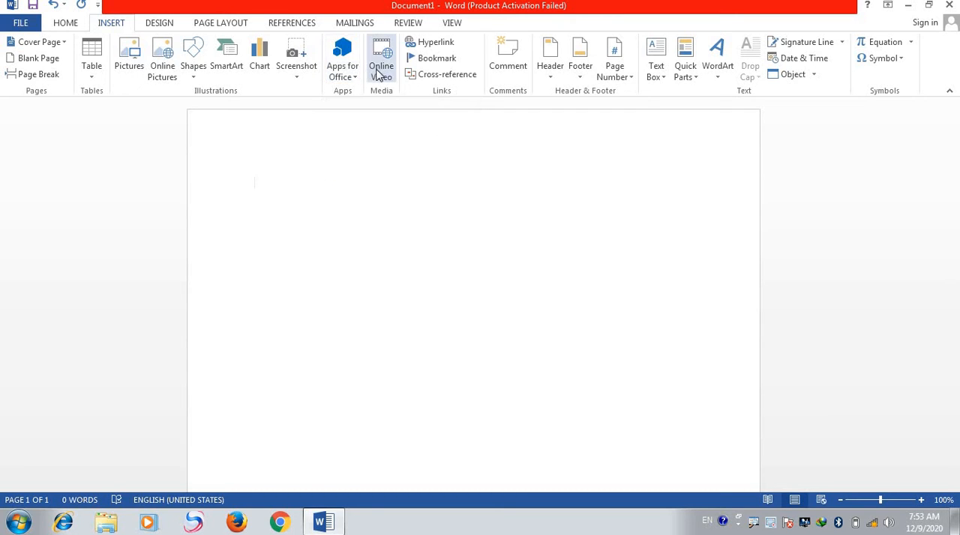
pyautogui.click(434, 43)
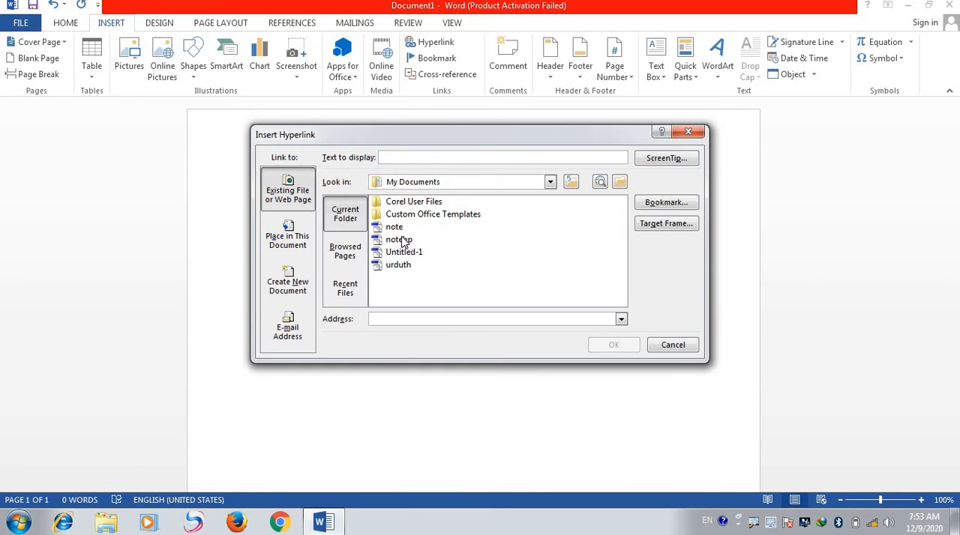
pyautogui.click(396, 227)
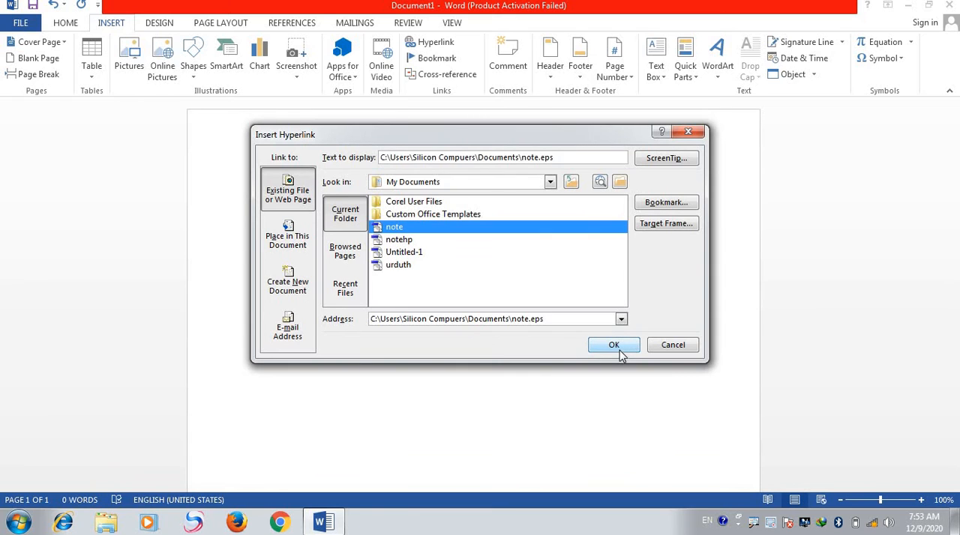
pyautogui.click(613, 345)
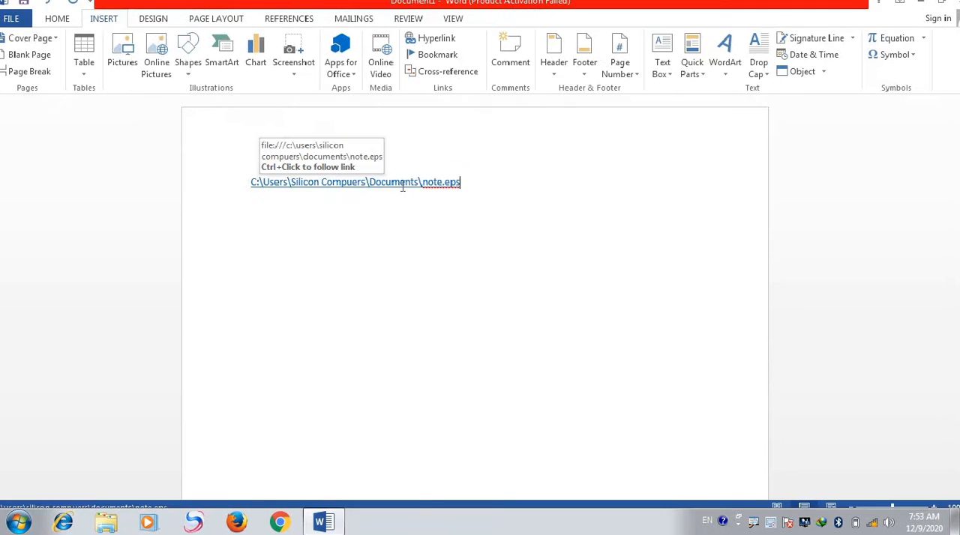
pyautogui.hotkey('ctrl', 'z')
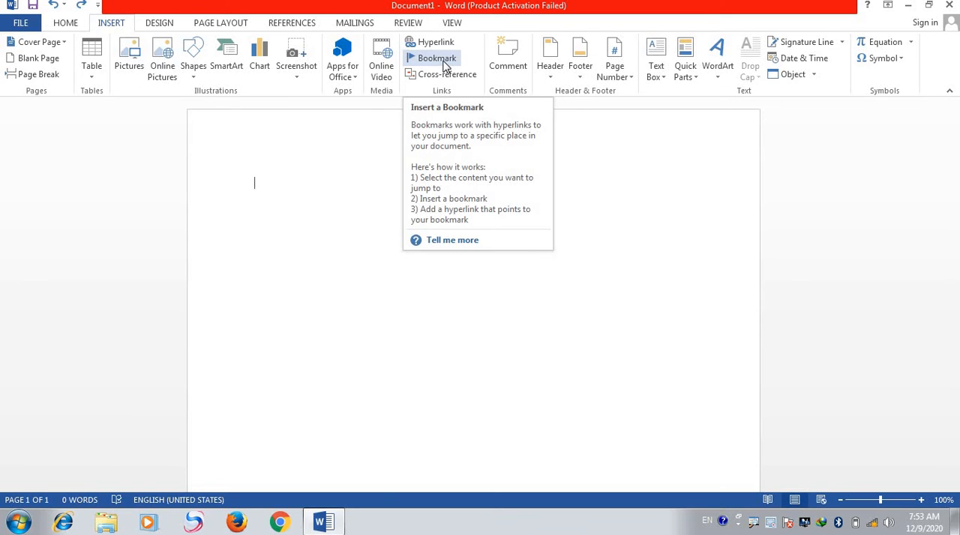
# - Look at the Bookmark dialog and close it without adding a bookmark
pyautogui.click(439, 59)
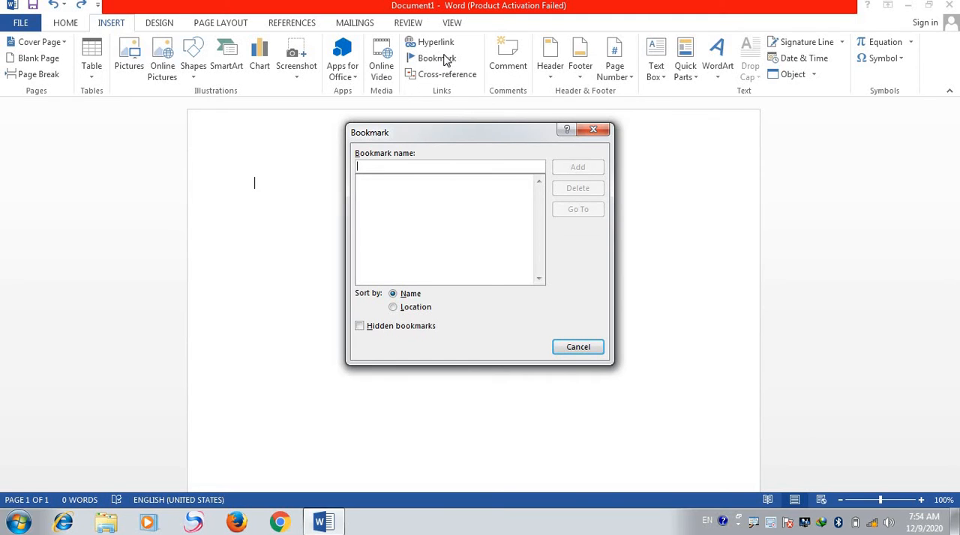
pyautogui.click(593, 130)
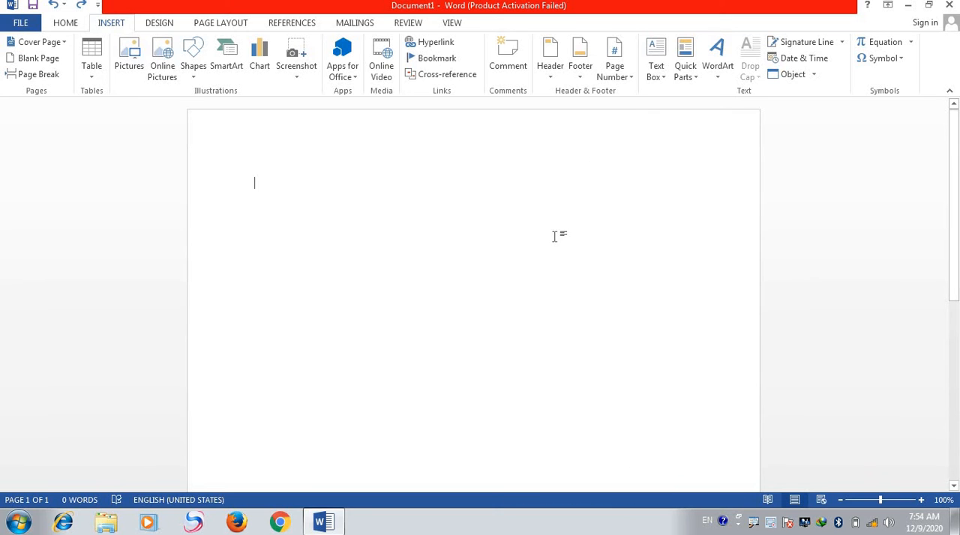
# - Insert the first built-in Blank header and replace its placeholder with the text Pakistan
pyautogui.click(548, 84)
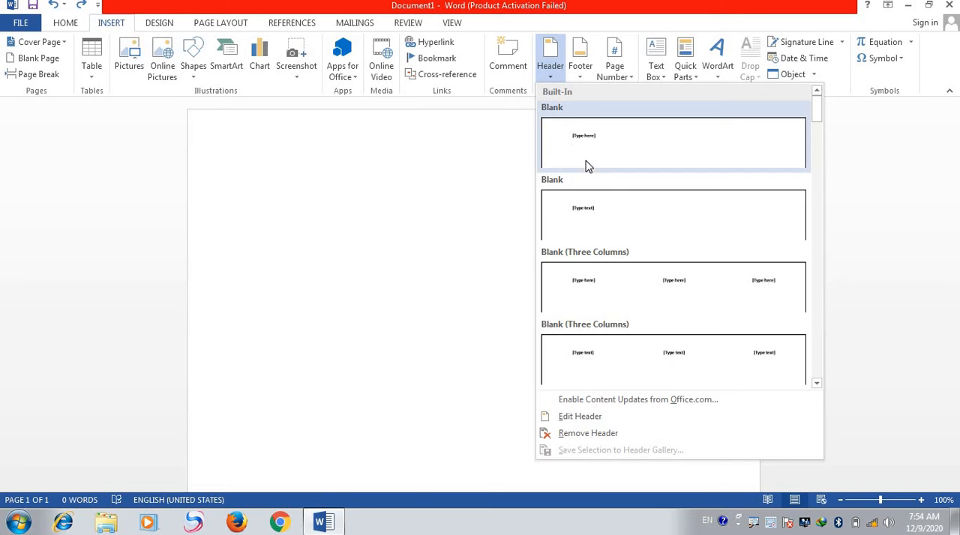
pyautogui.click(588, 160)
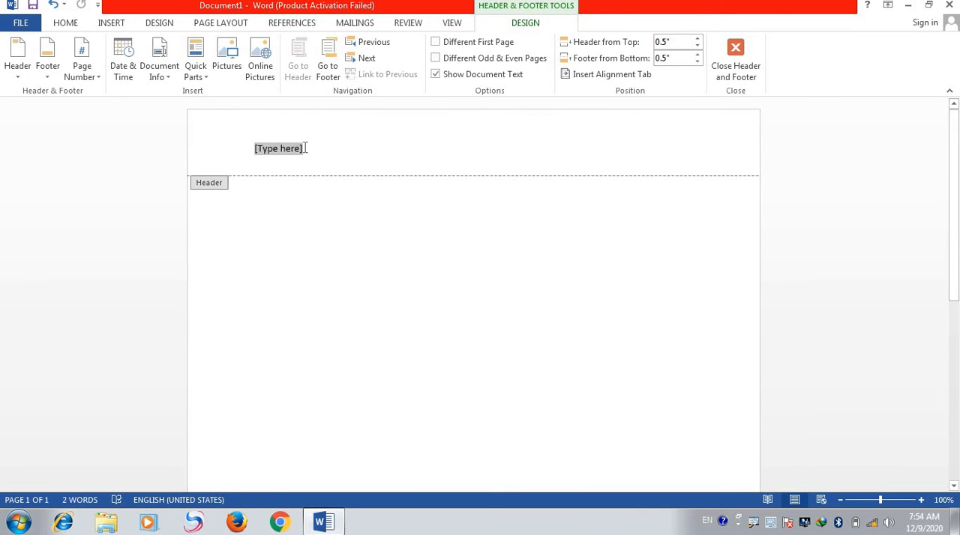
pyautogui.write('aR')
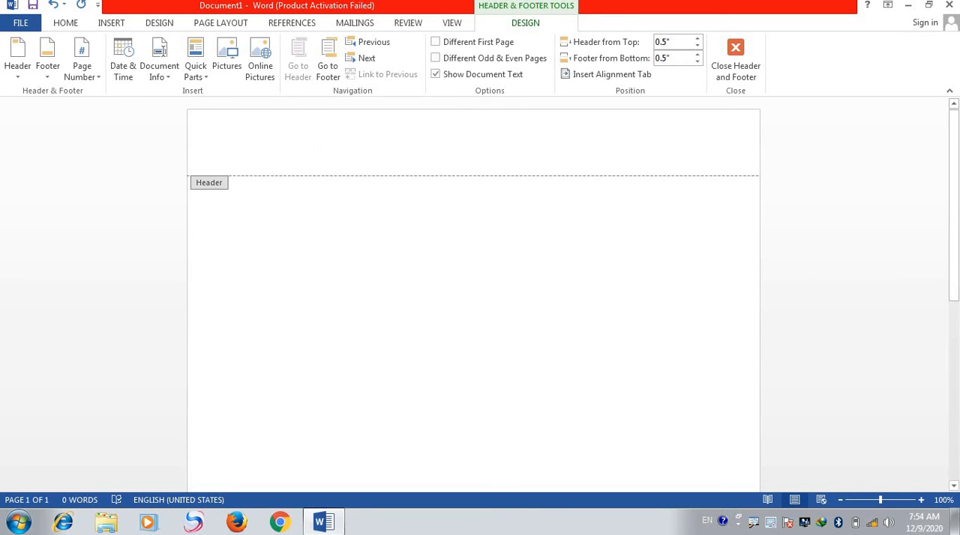
pyautogui.write('Pakistan')
# - Set the header's distance from the page top to 0.6", enable different first, odd and even page headers, and leave header editing
pyautogui.moveTo(698, 43); pyautogui.dragTo(696, 47)
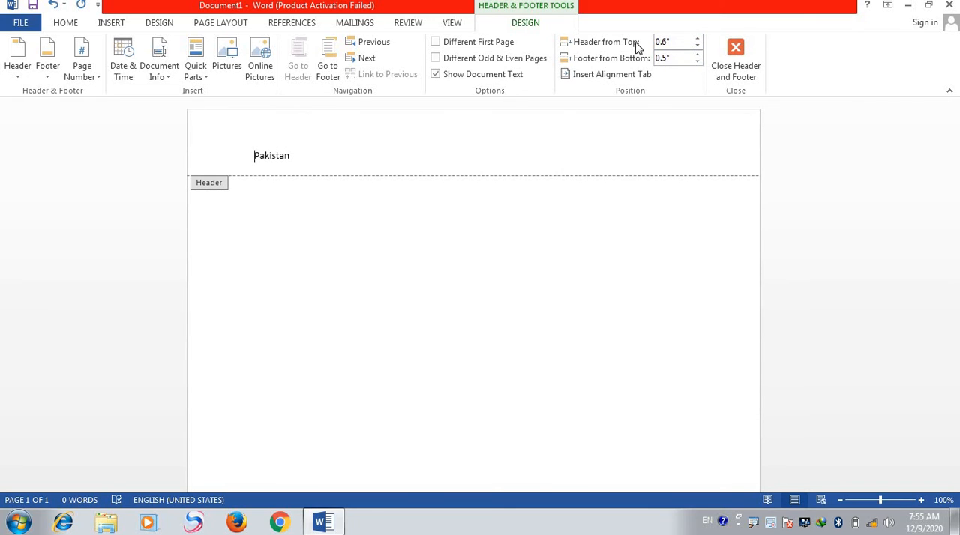
pyautogui.click(448, 58)
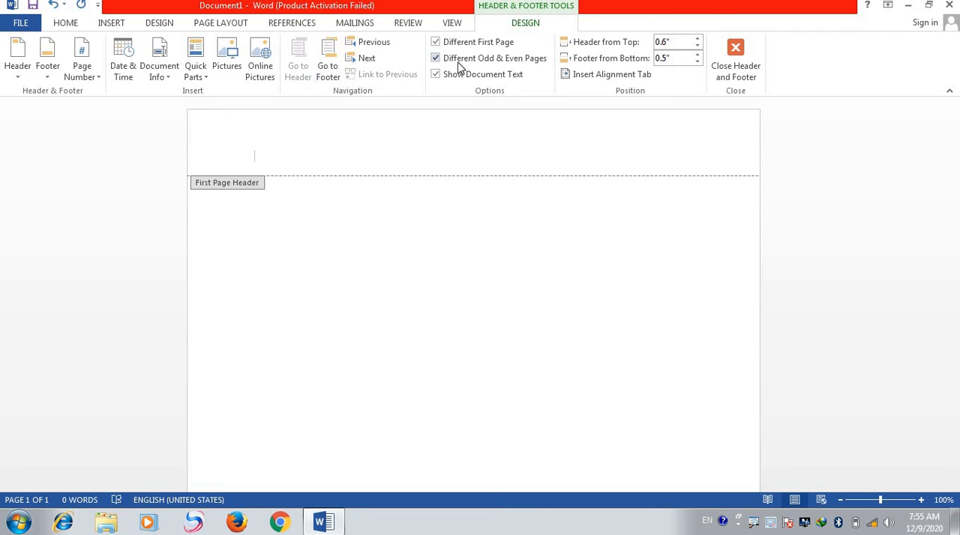
pyautogui.click(735, 54)
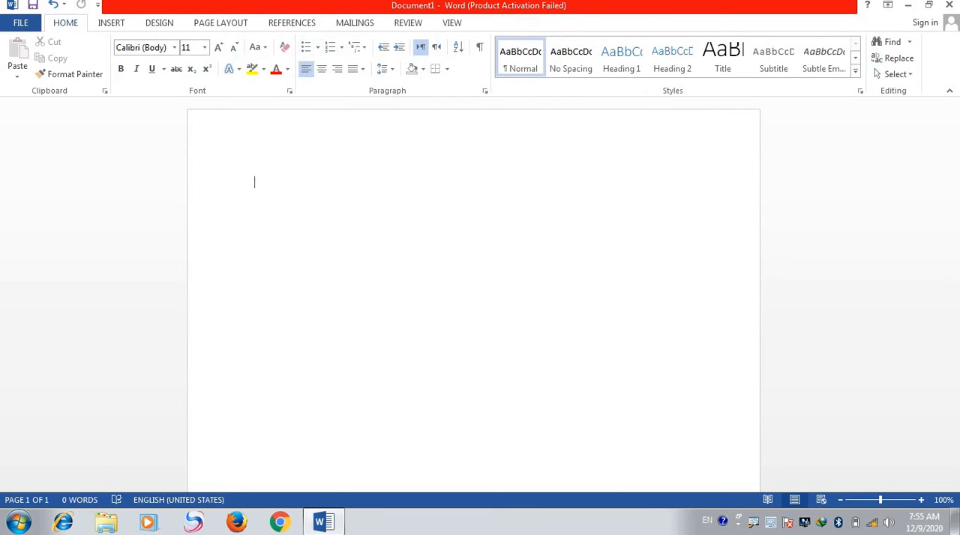
# - Insert an Alphabet Quote text box into the document, and undo the insertion
pyautogui.click(120, 23)
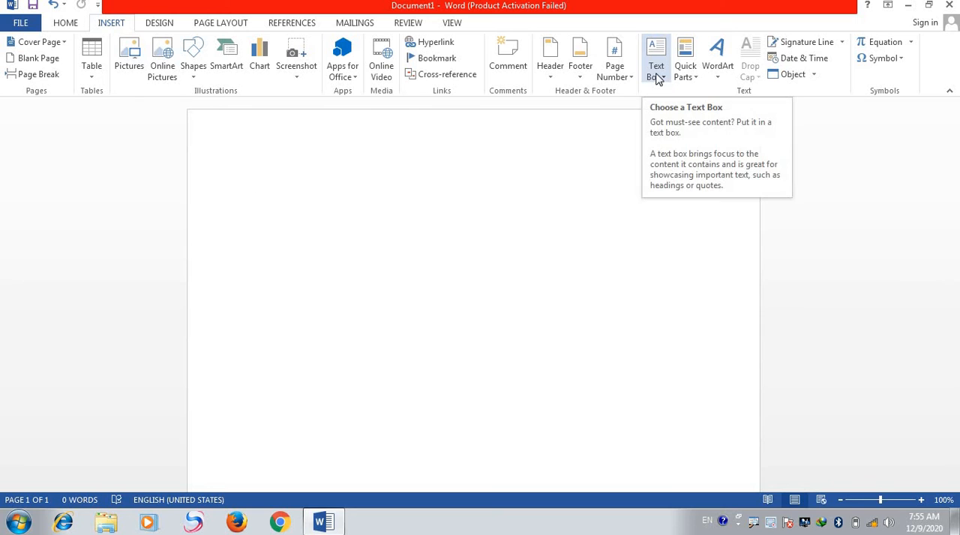
pyautogui.click(665, 57)
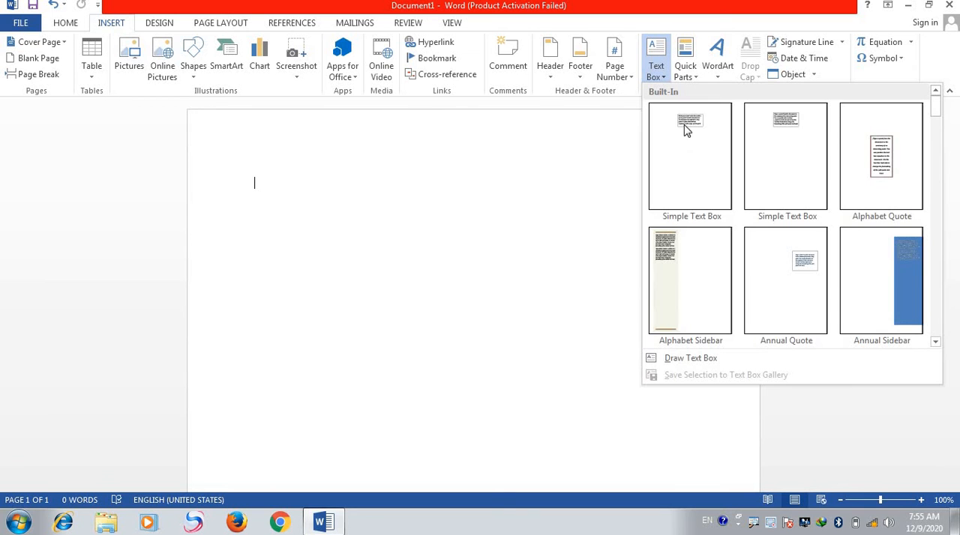
pyautogui.click(892, 170)
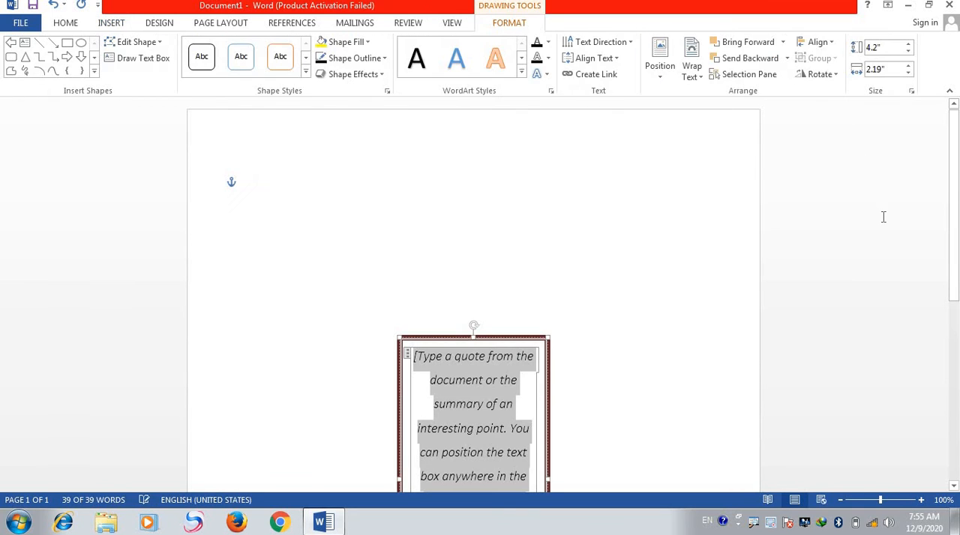
pyautogui.click(947, 188)
pyautogui.scroll(-5, 606, 246)
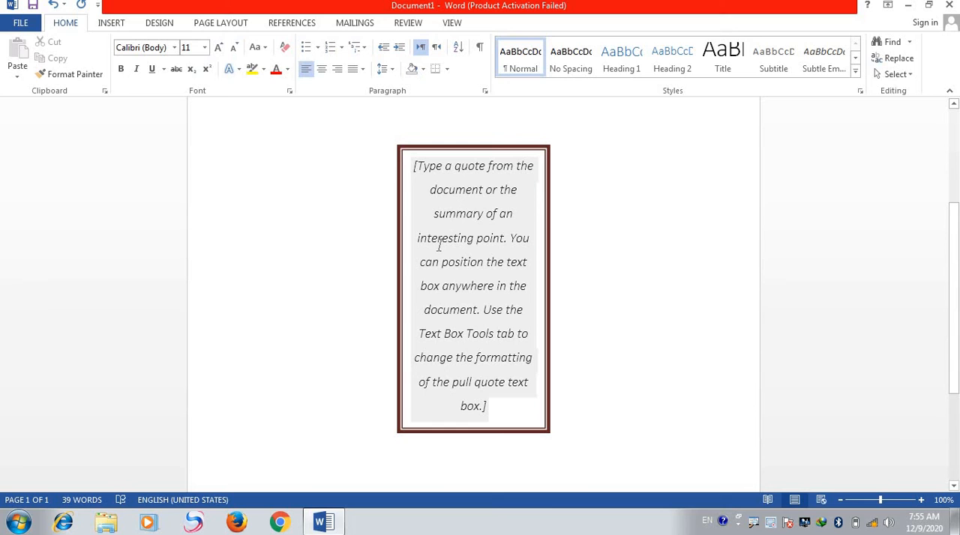
pyautogui.hotkey('ctrl', 'z')
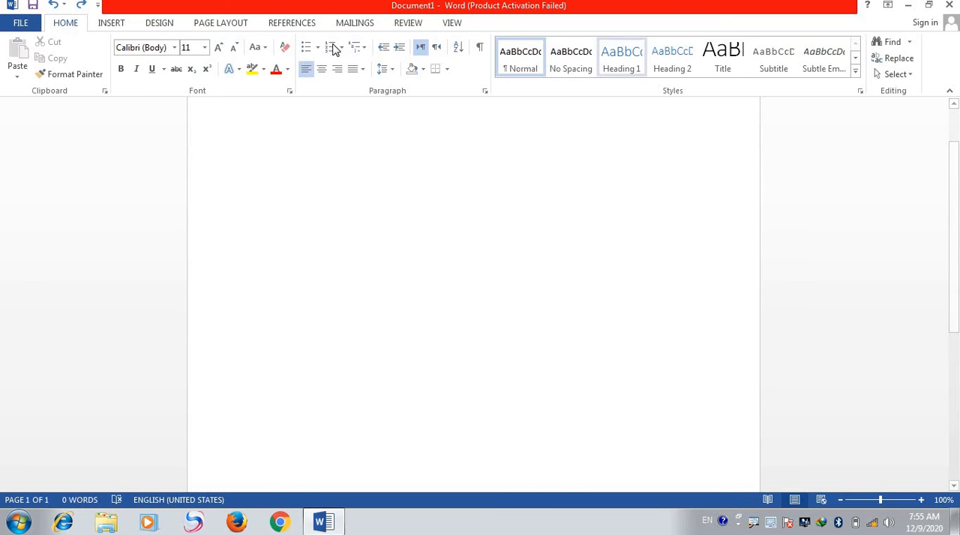
# - Insert WordArt in the gold beveled style with the text Pakistan
pyautogui.click(103, 24)
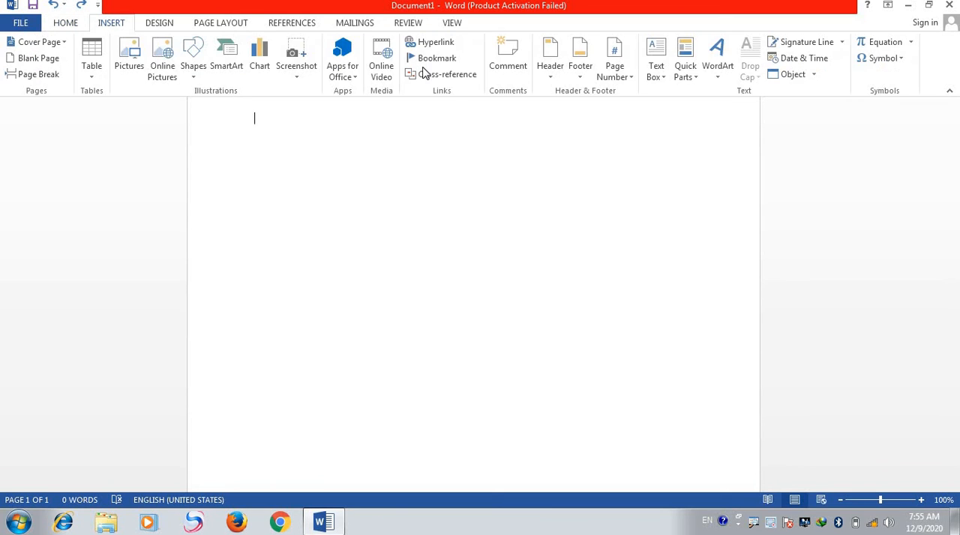
pyautogui.click(717, 75)
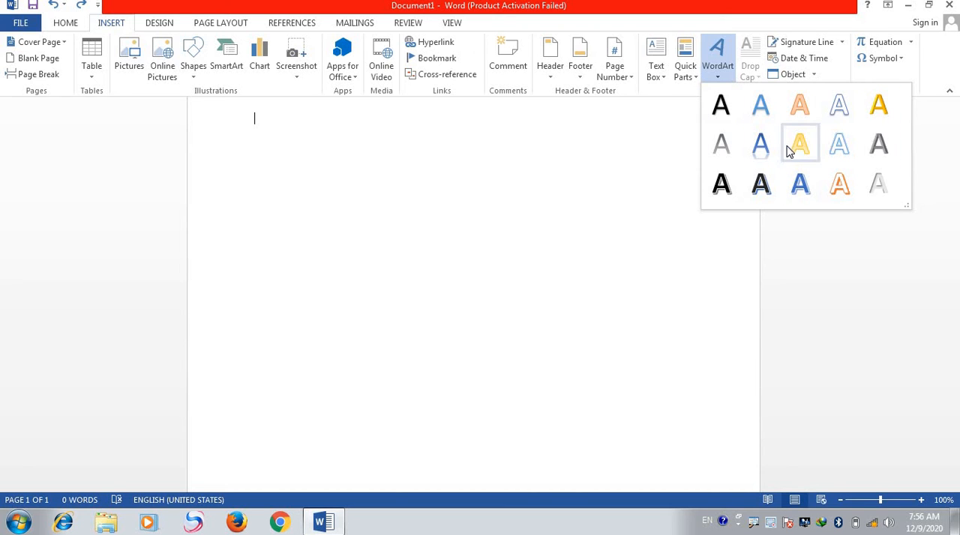
pyautogui.click(875, 113)
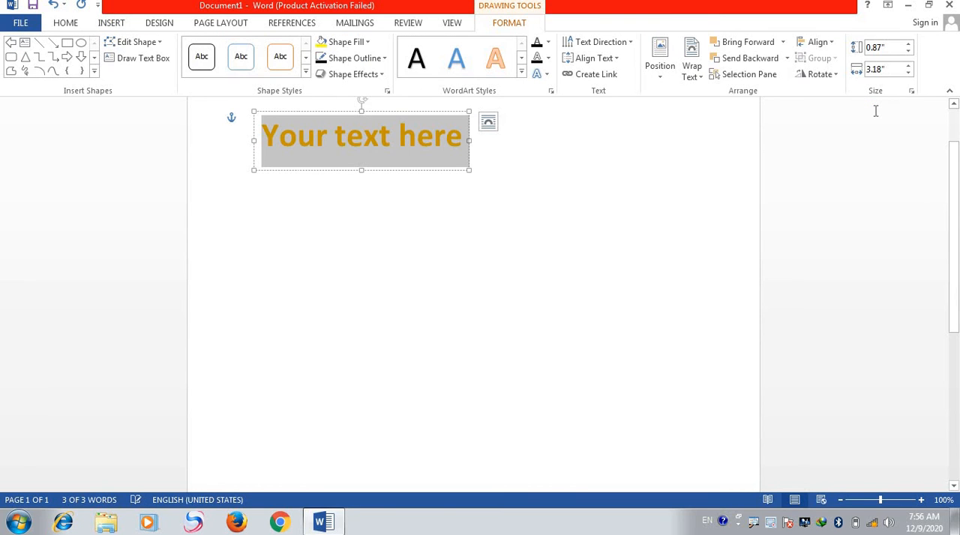
pyautogui.write('Pak')
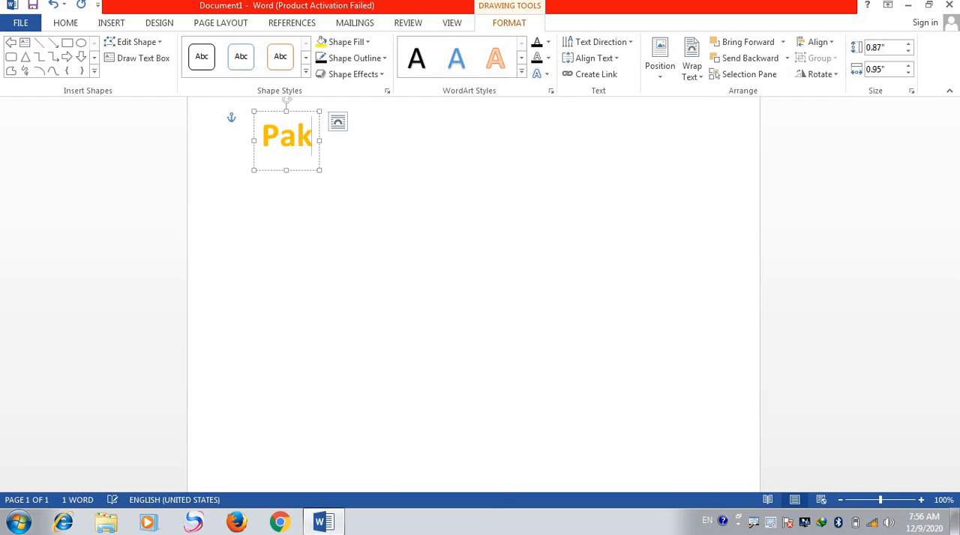
pyautogui.write('istan')
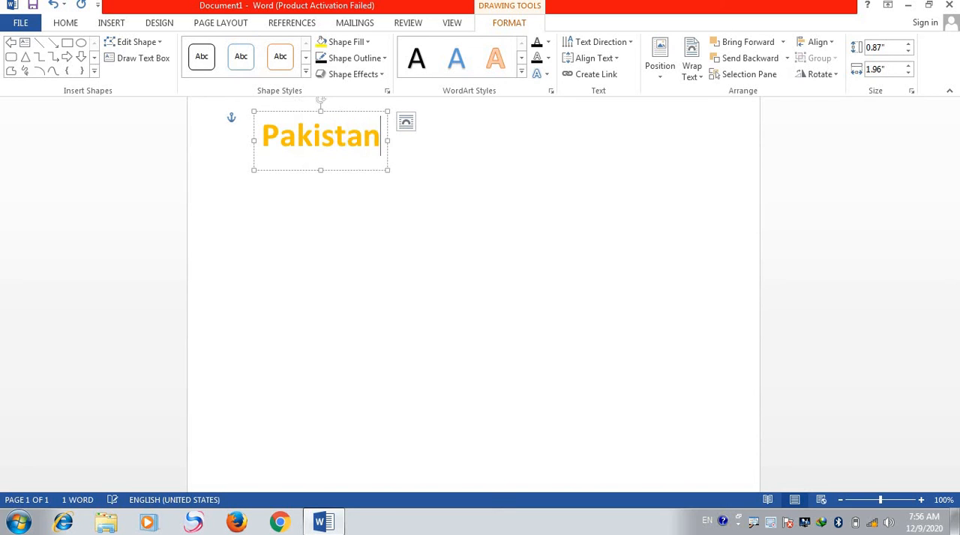
pyautogui.write(' Z')
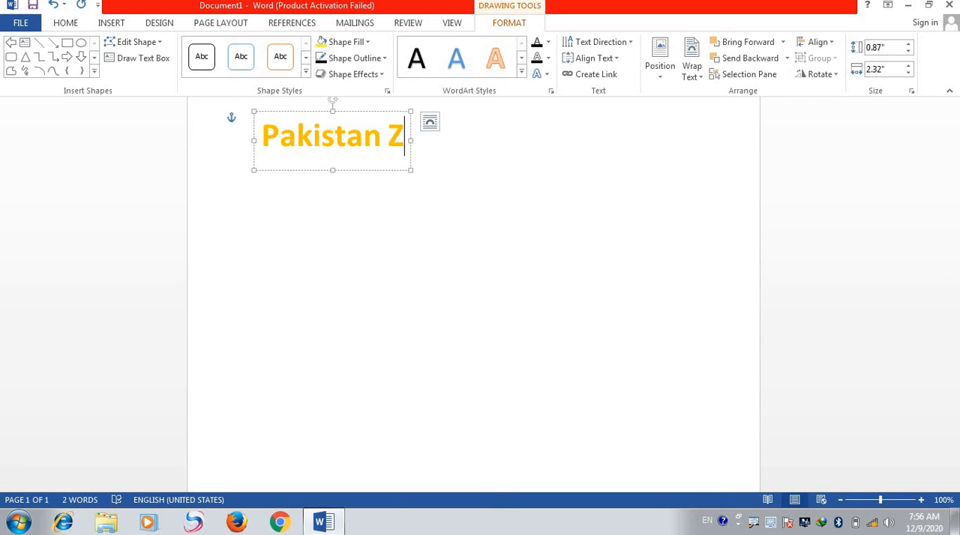
pyautogui.press('BackSpace')
pyautogui.press('BackSpace')
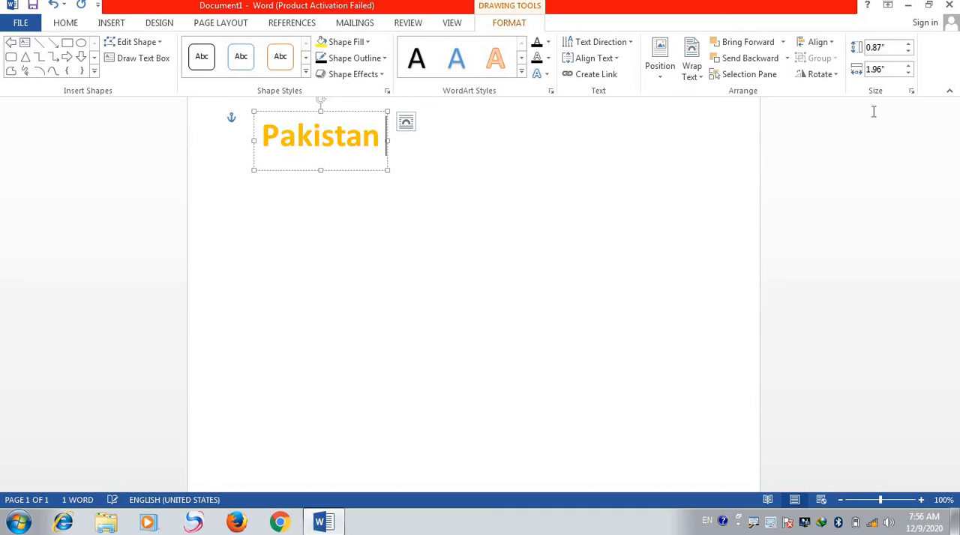
# - Try to apply the dark gray WordArt style to the Pakistan text, and look through its text wrapping options
pyautogui.click(521, 73)
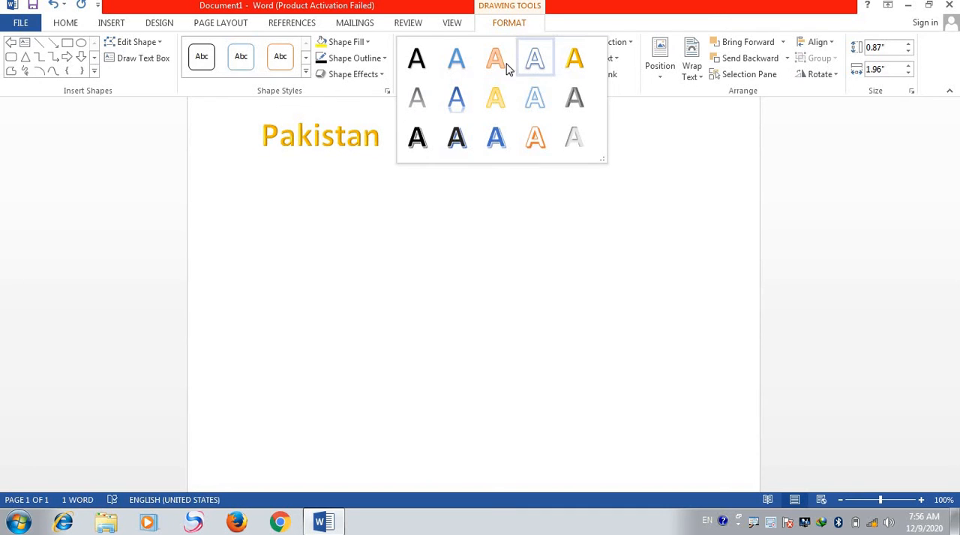
pyautogui.click(573, 108)
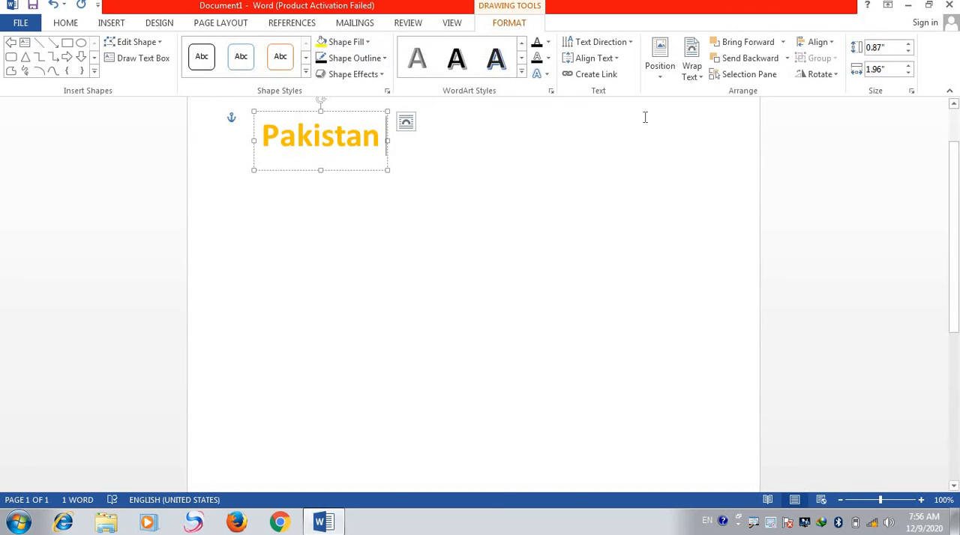
pyautogui.click(699, 83)
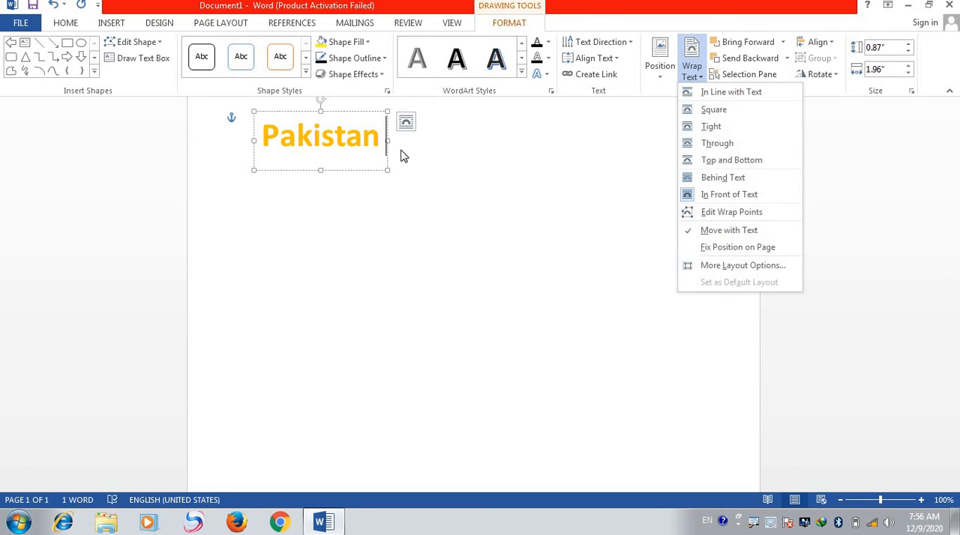
pyautogui.click(448, 149)
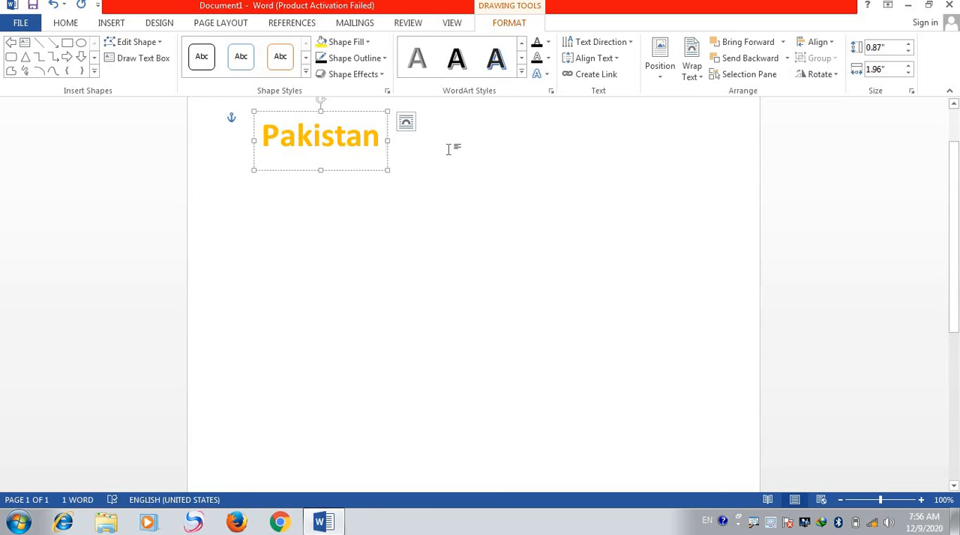
# - Undo the insertion of the Pakistan WordArt, leaving the page empty
pyautogui.hotkey('ctrl', 'z')
pyautogui.hotkey('ctrl', 'z')
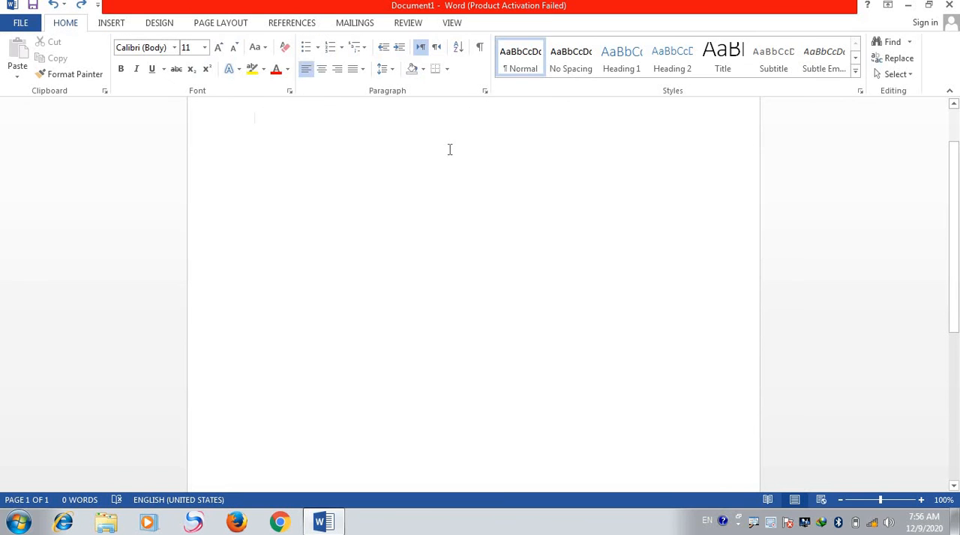
pyautogui.click(109, 23)
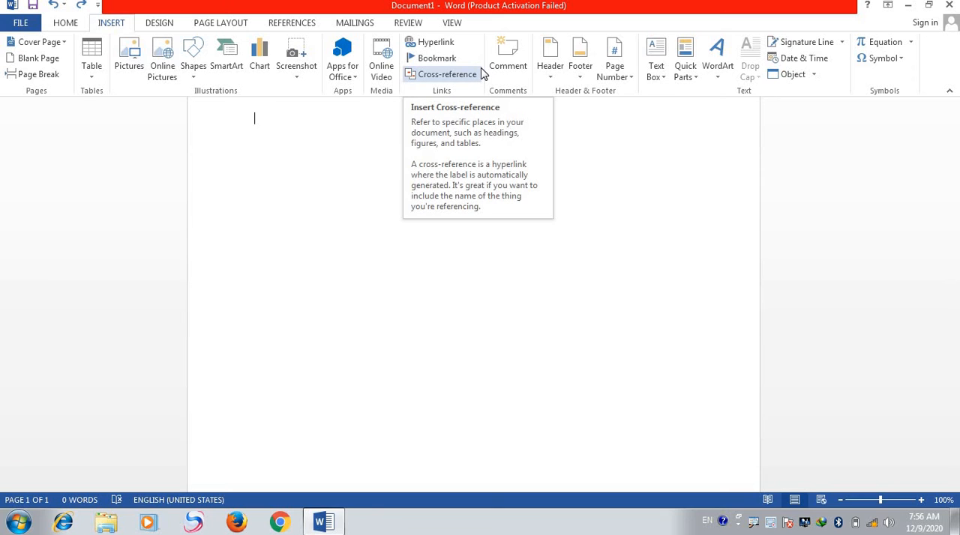
# - Start saving the document as a file on the computer, and choose Word 97-2003 Template as its file type
pyautogui.click(36, 6)
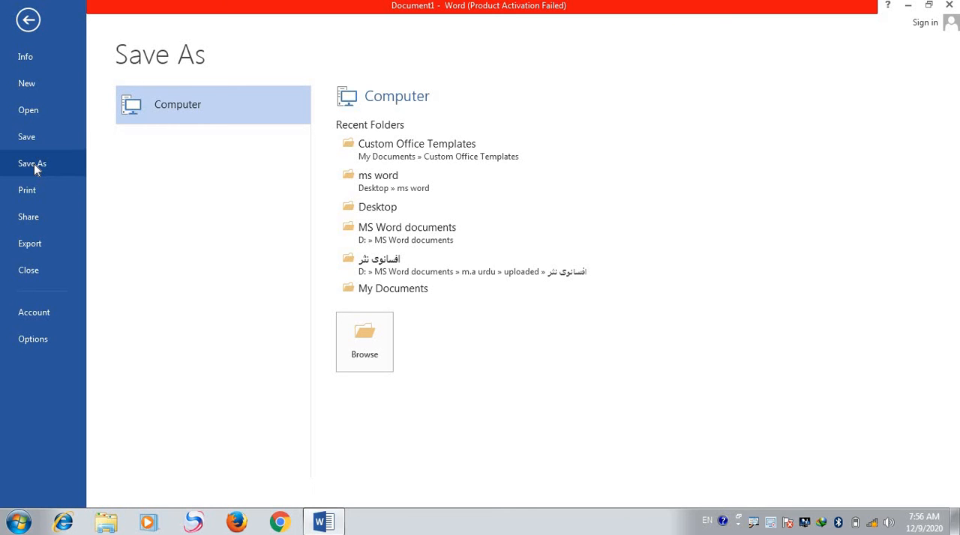
pyautogui.click(375, 343)
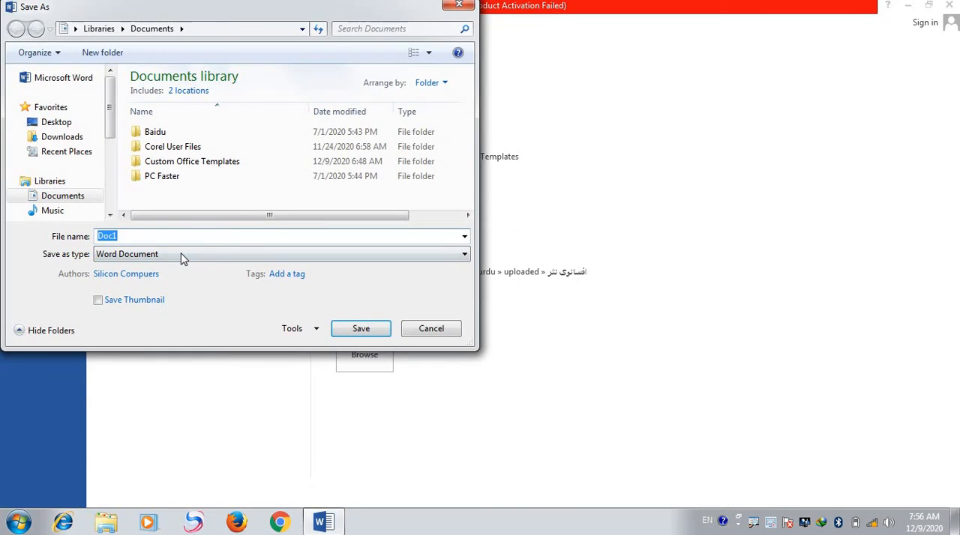
pyautogui.click(252, 274)
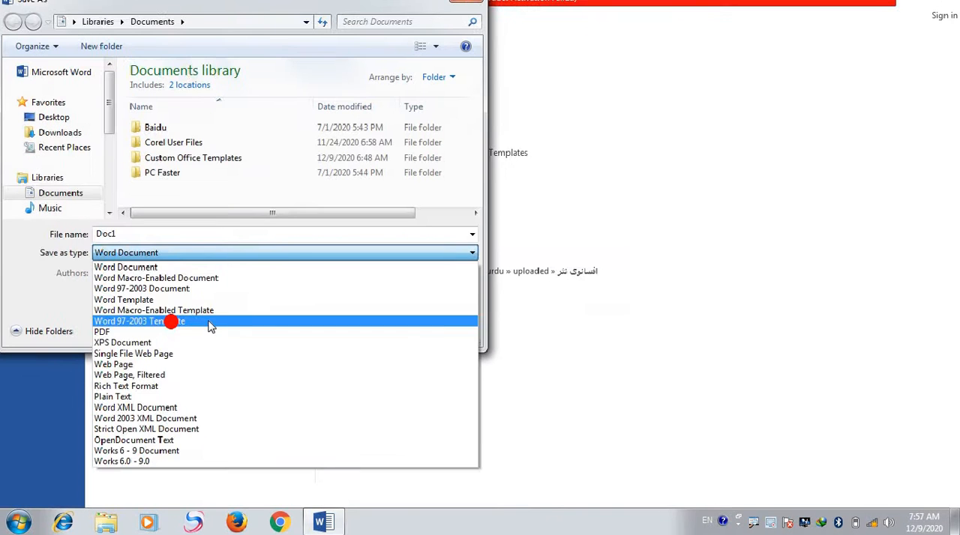
pyautogui.click(105, 195)
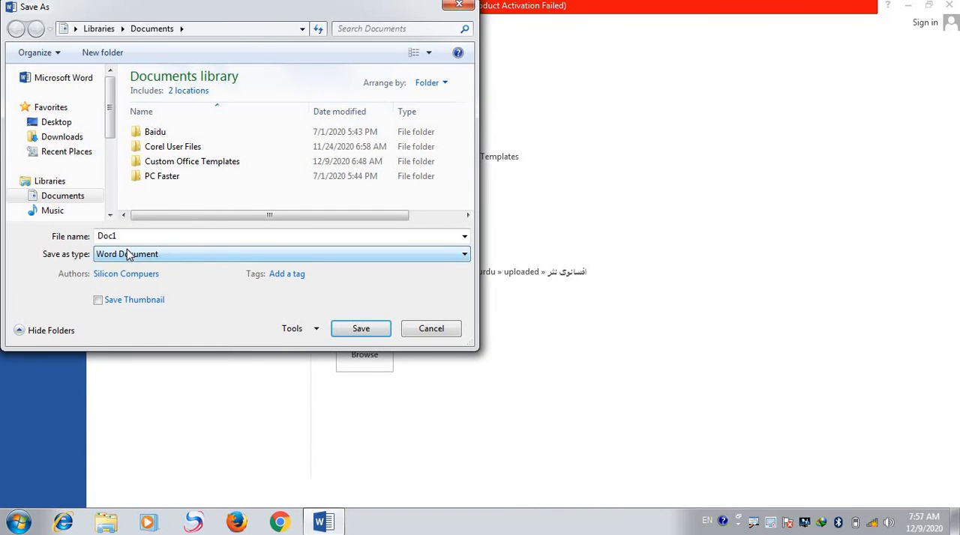
pyautogui.click(128, 255)
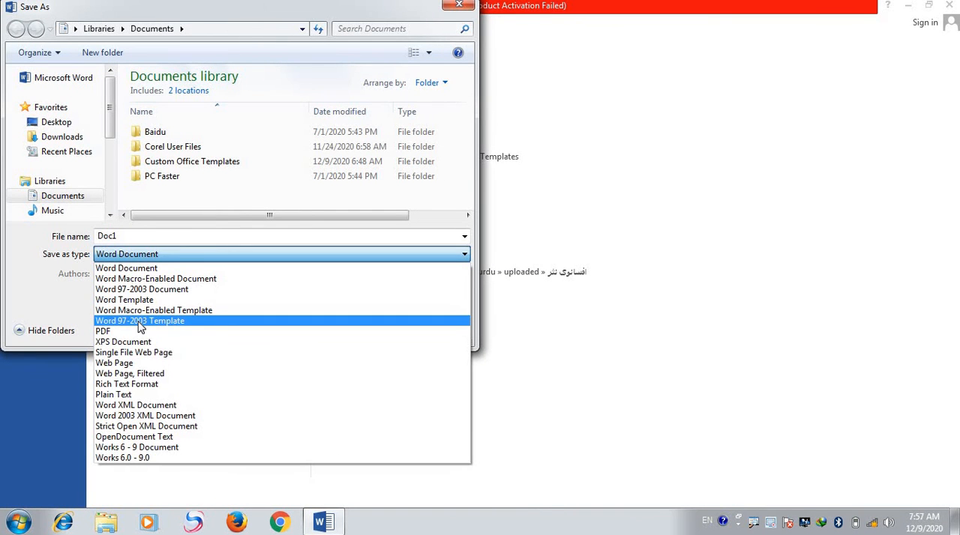
pyautogui.click(140, 321)
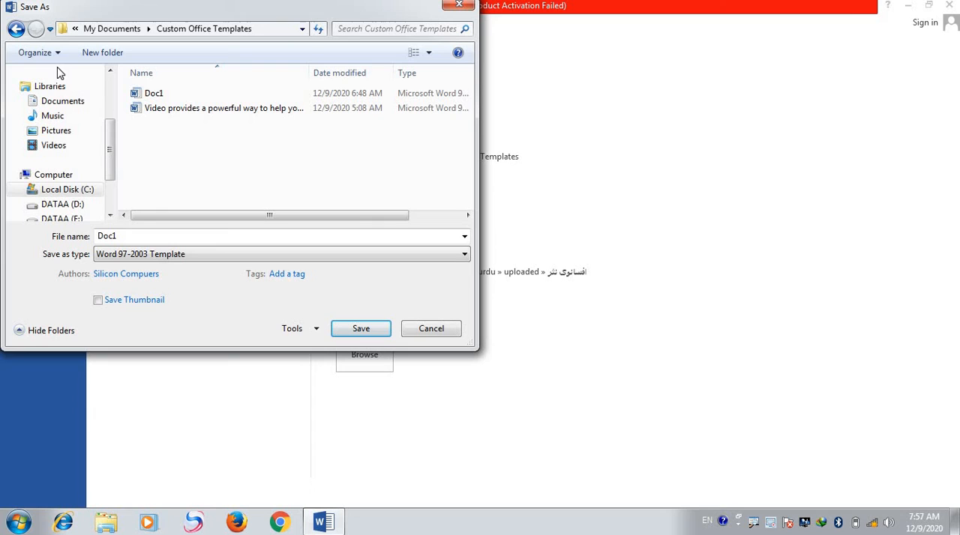
# - Decline replacing the existing Doc1 template, and save the document as Doc1 on the Desktop instead
pyautogui.click(367, 332)
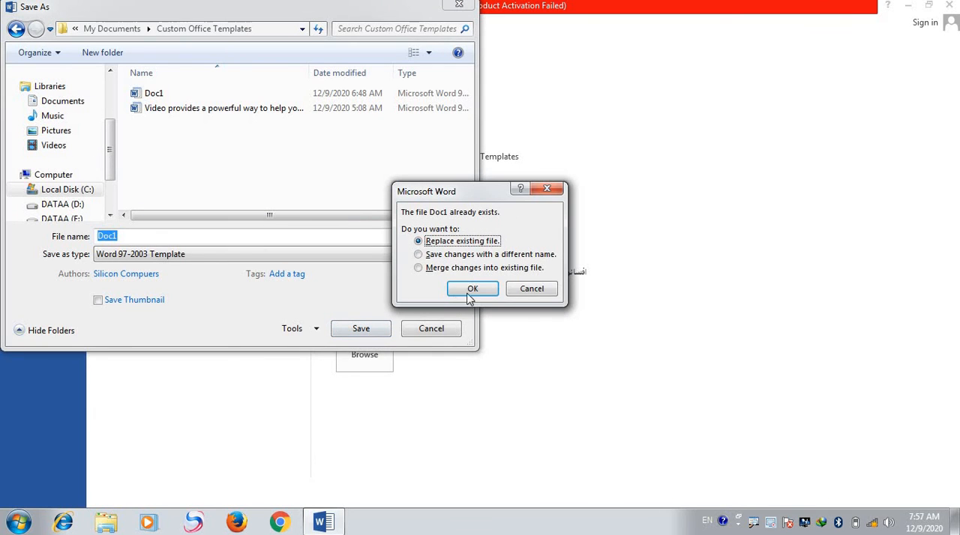
pyautogui.click(521, 289)
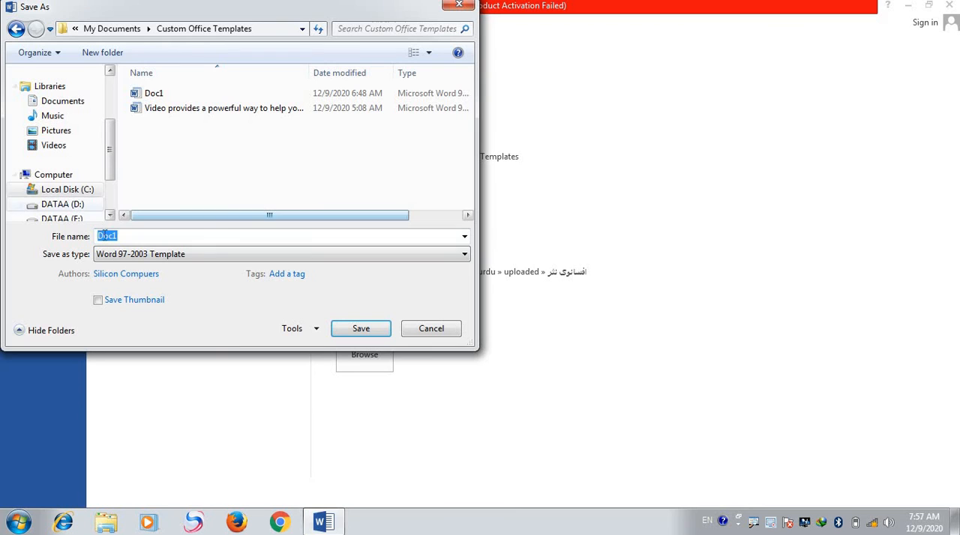
pyautogui.moveTo(113, 166); pyautogui.dragTo(112, 85)
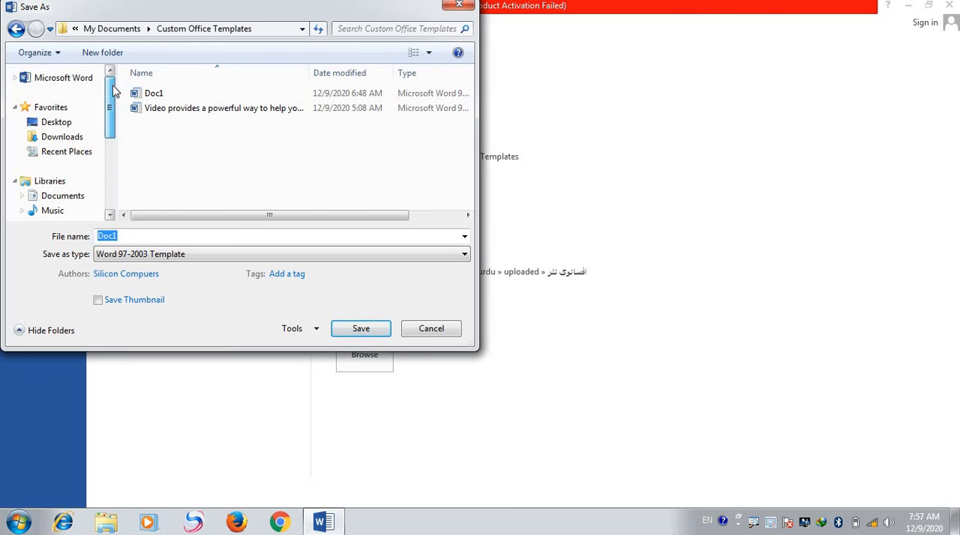
pyautogui.click(66, 122)
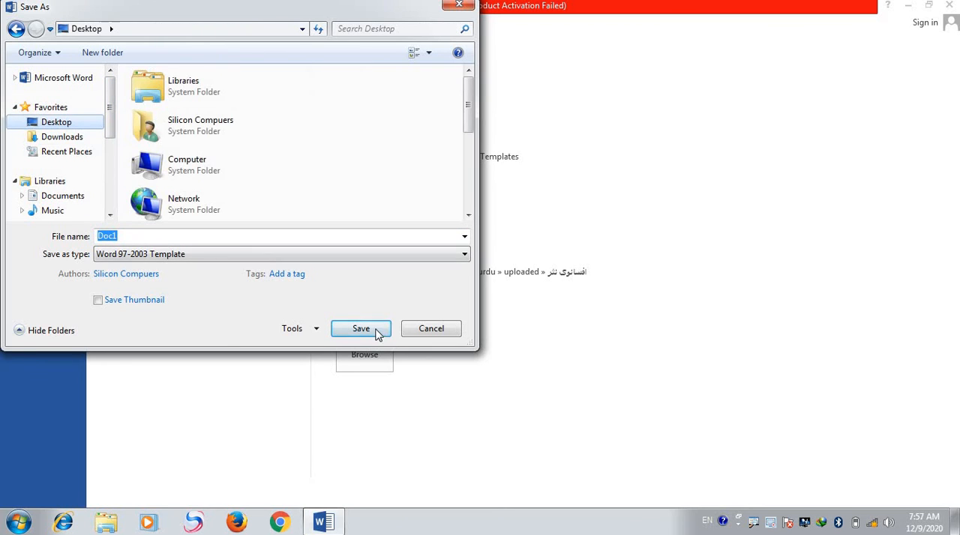
pyautogui.click(375, 331)
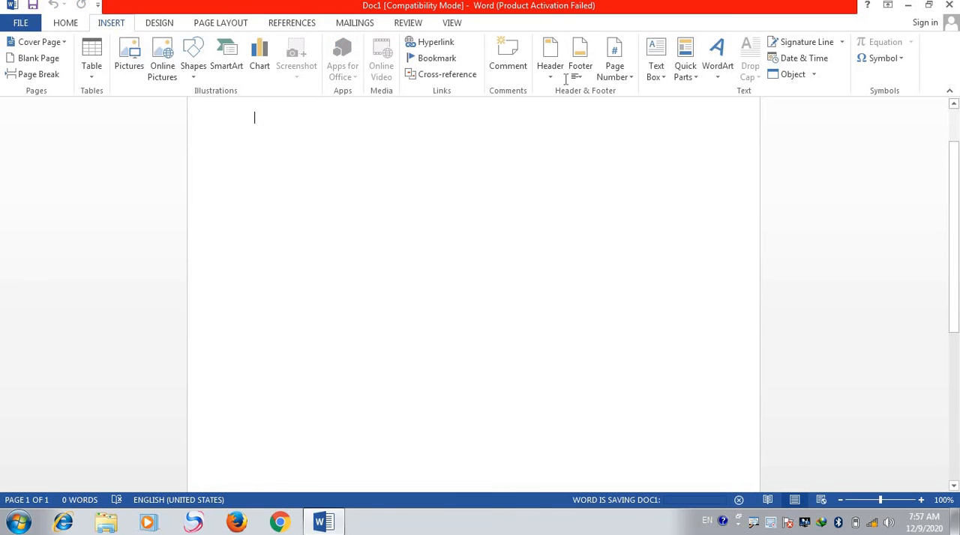
# - Insert WordArt in the slanted orange 3-D style with the text Arslan Accademy
pyautogui.click(717, 75)
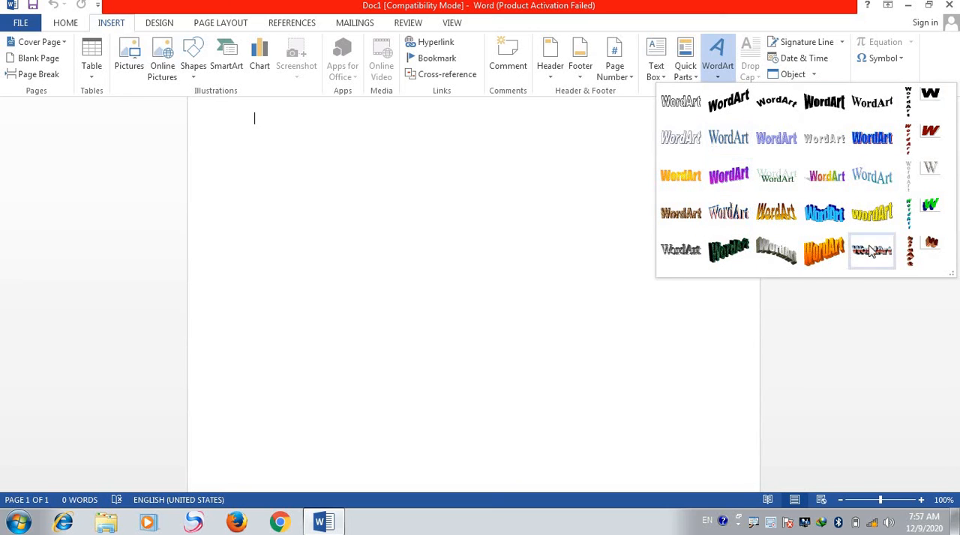
pyautogui.click(822, 257)
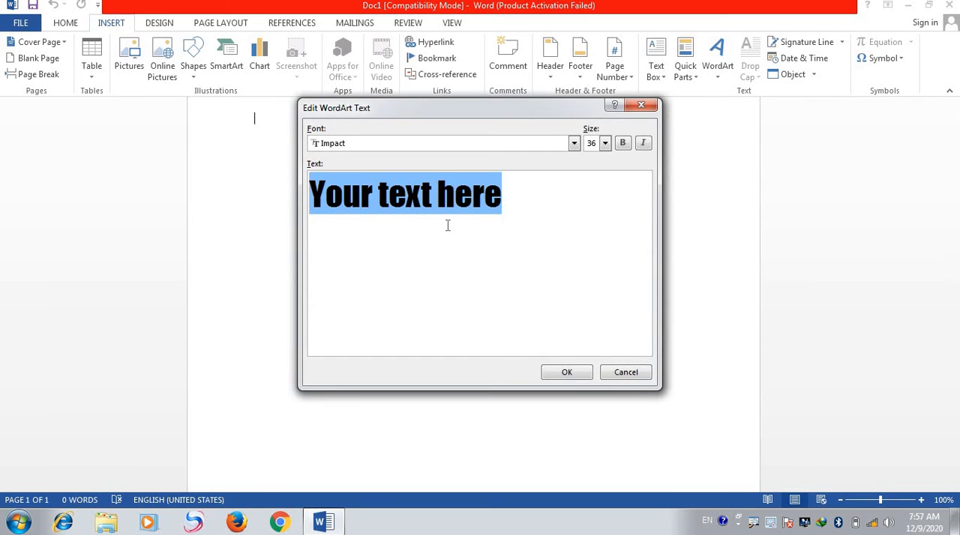
pyautogui.write('Arslan')
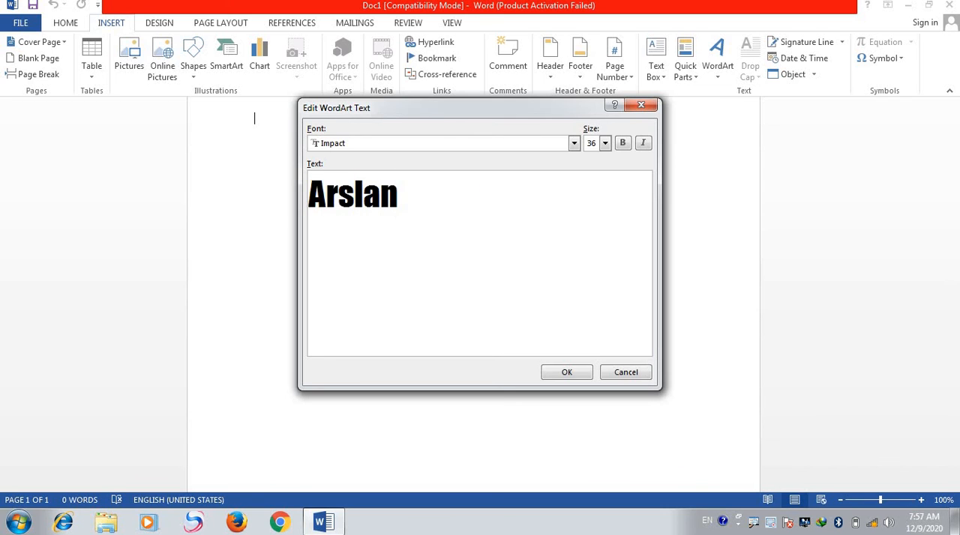
pyautogui.write(' Accademy')
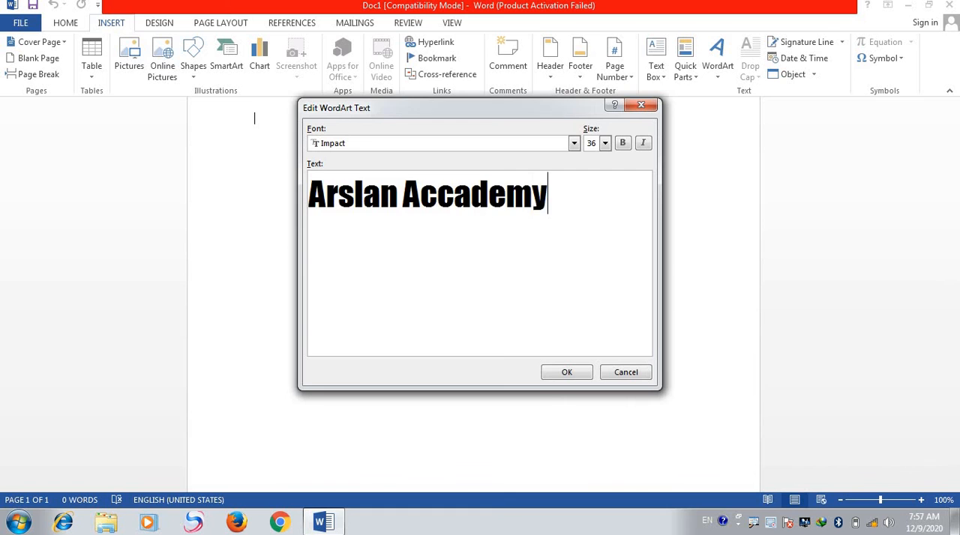
pyautogui.click(555, 373)
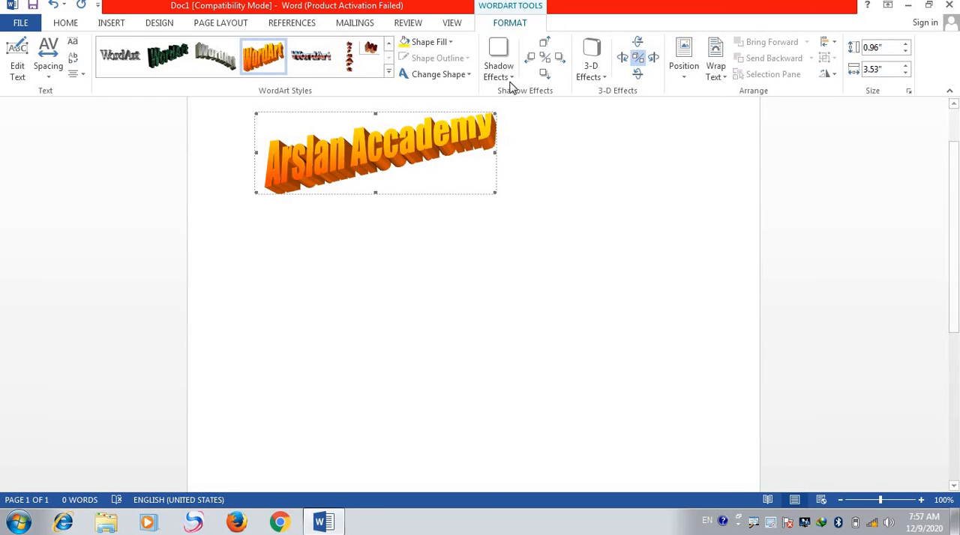
# - Try standard green as the WordArt's fill, and set the fill to the theme orange
pyautogui.click(449, 44)
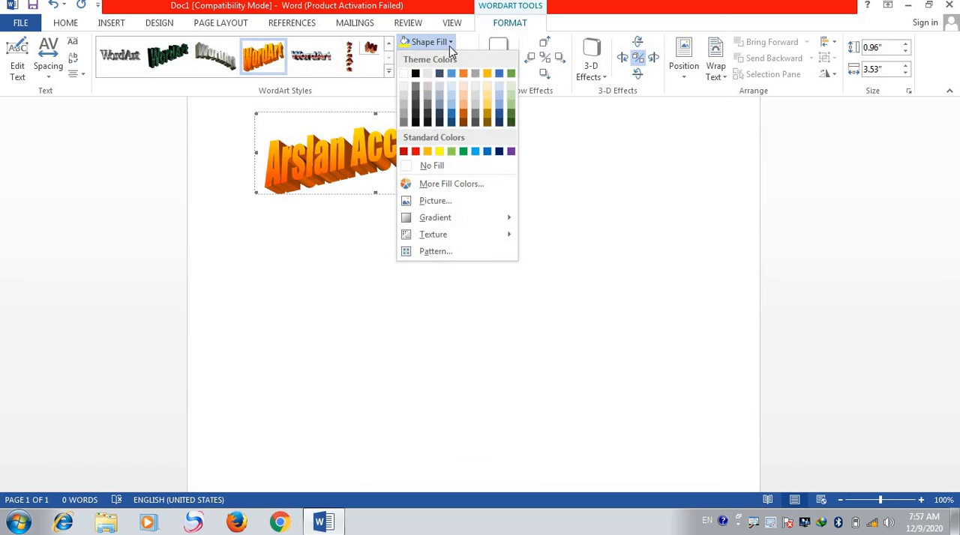
pyautogui.click(463, 153)
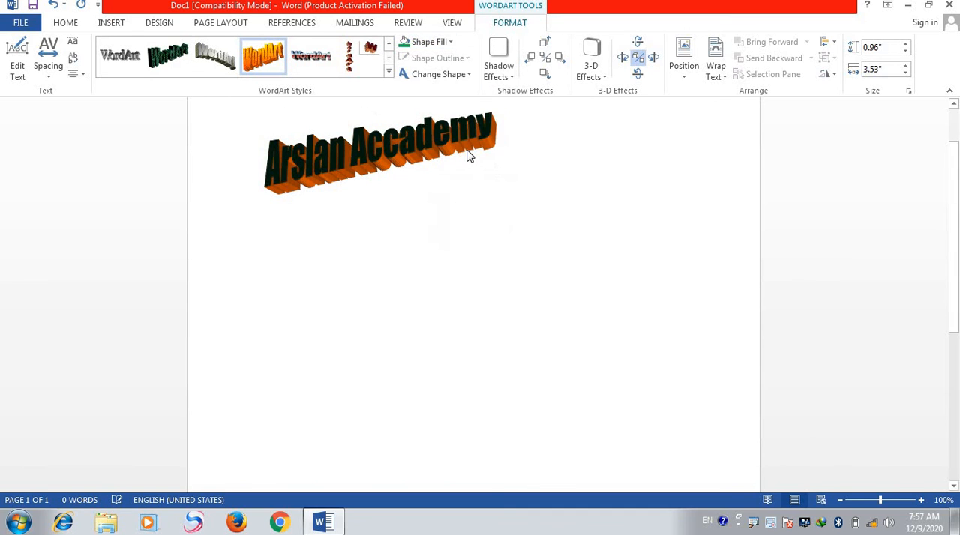
pyautogui.click(448, 42)
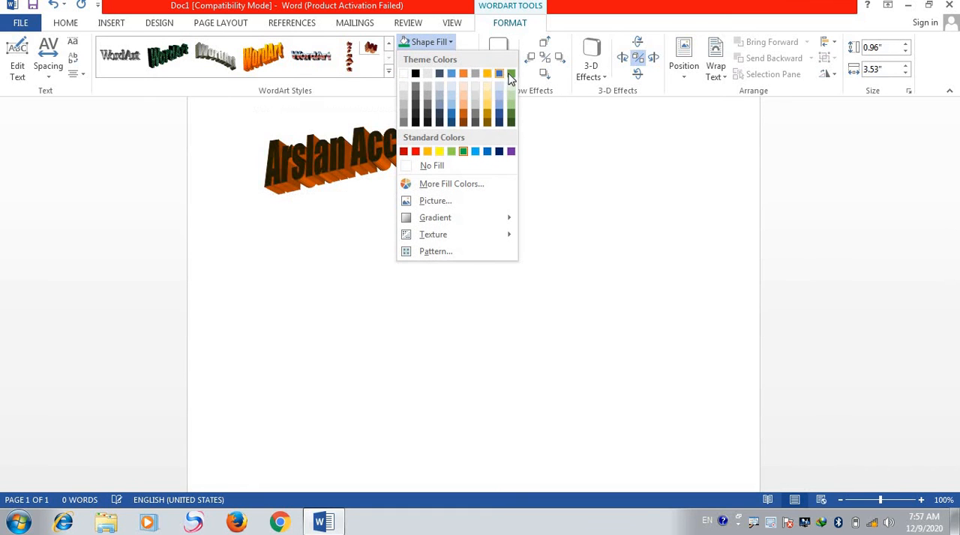
pyautogui.click(464, 74)
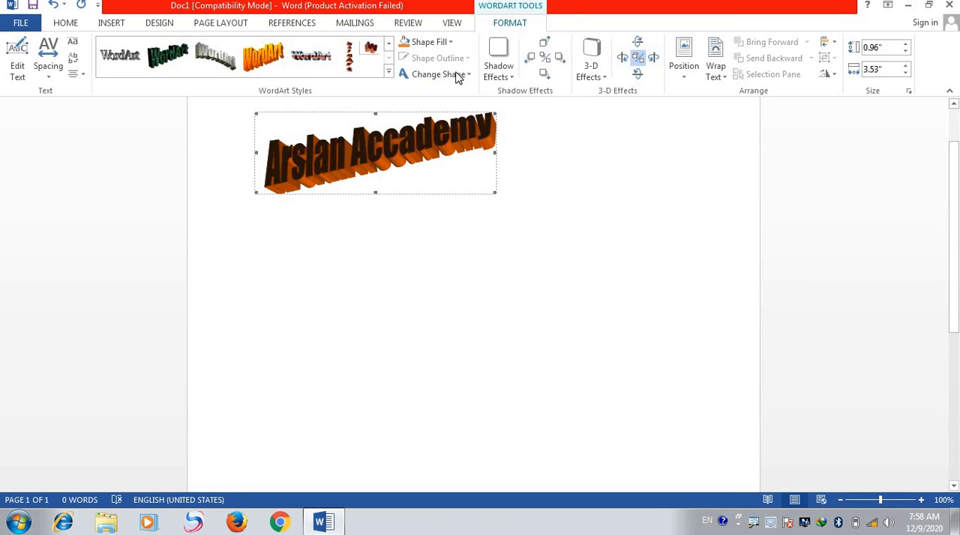
# - Apply the second Drop Shadow style to the Arslan Accademy WordArt, and review the other shadow effects
pyautogui.click(507, 78)
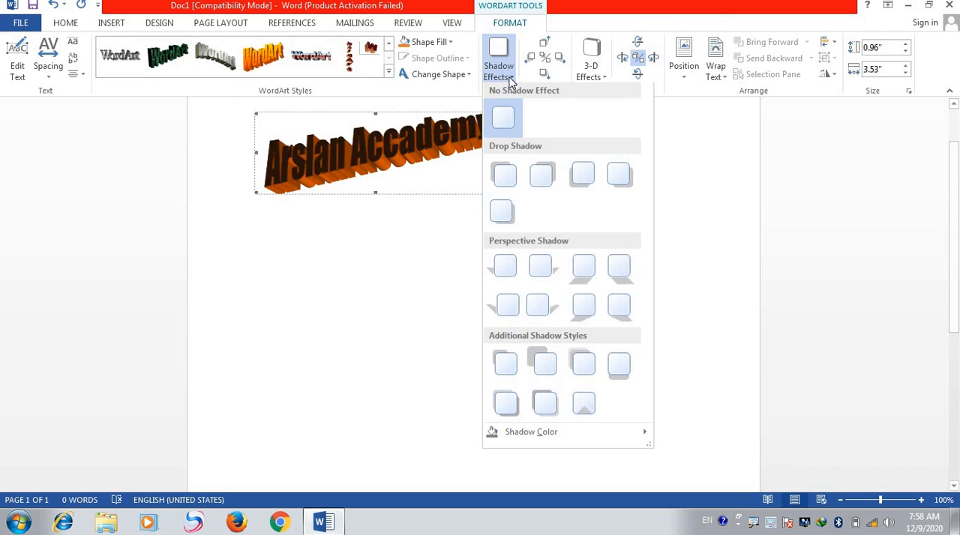
pyautogui.click(530, 183)
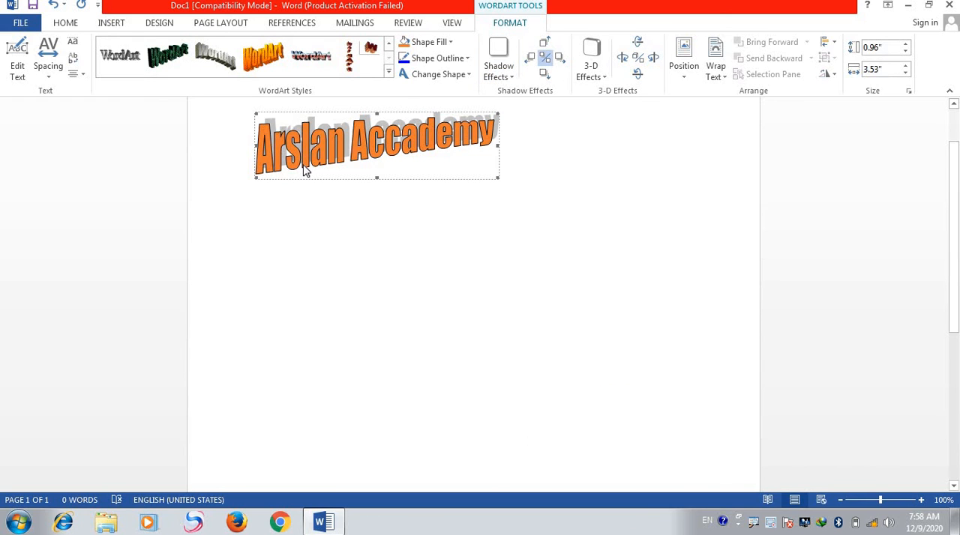
pyautogui.click(512, 78)
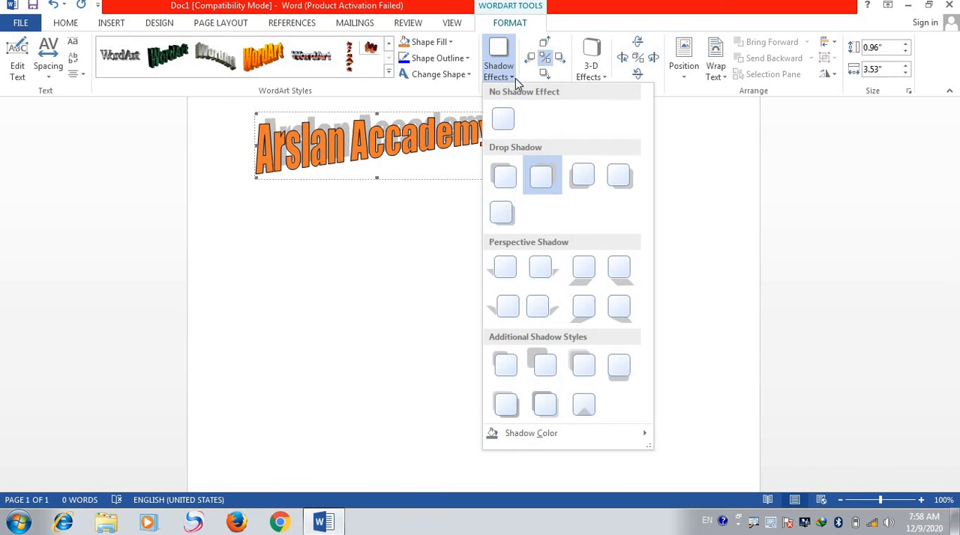
pyautogui.click(388, 255)
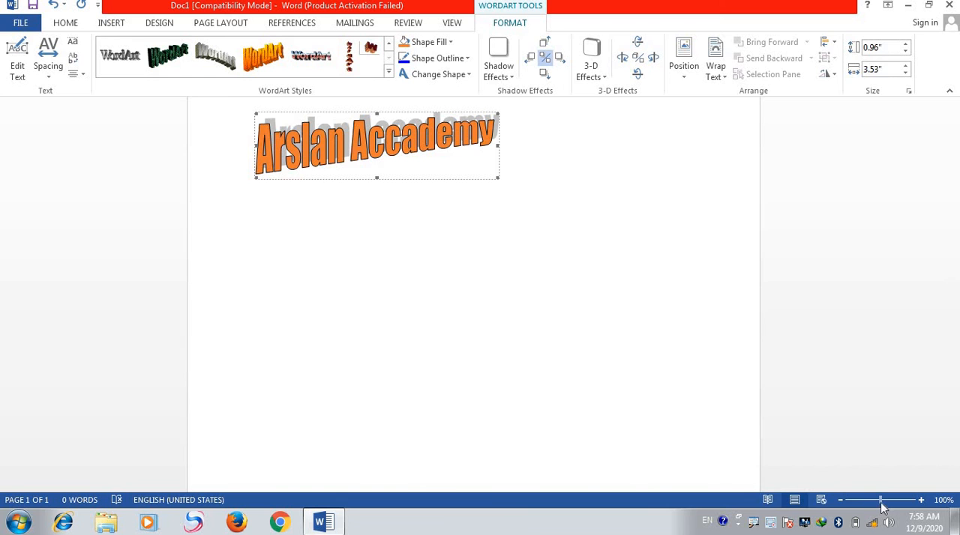
# - Apply the fourth Rotate in Perspective 3-D effect to the WordArt
pyautogui.moveTo(883, 507); pyautogui.dragTo(892, 508)
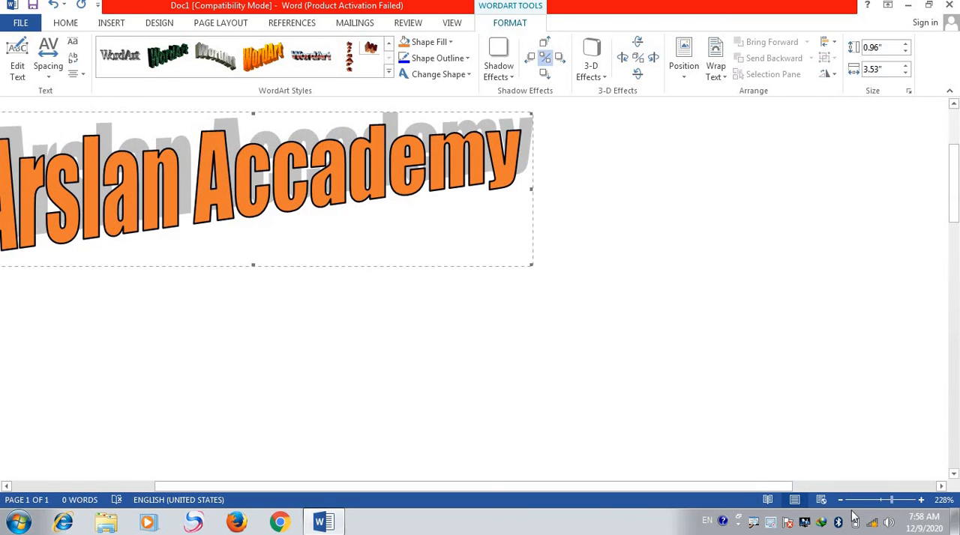
pyautogui.moveTo(596, 488); pyautogui.dragTo(487, 473)
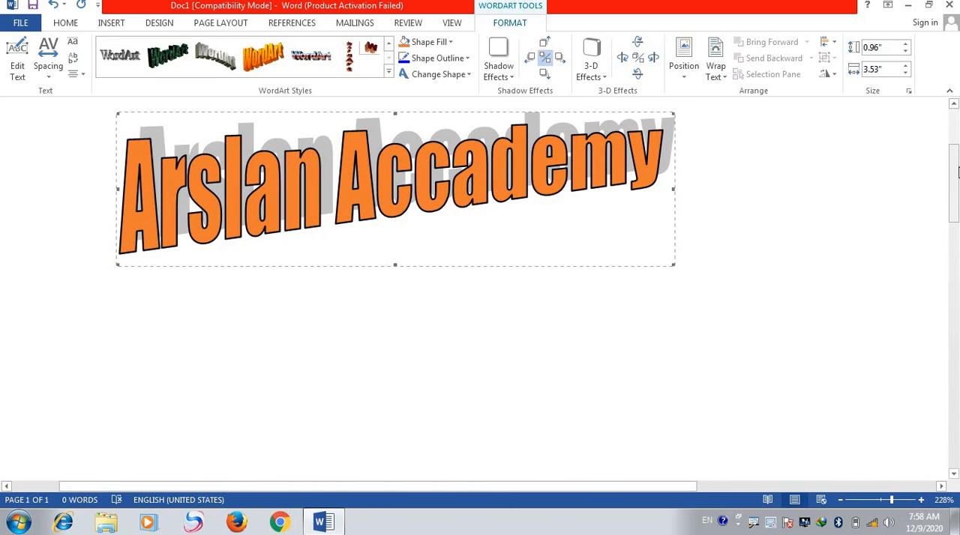
pyautogui.moveTo(958, 161); pyautogui.dragTo(957, 136)
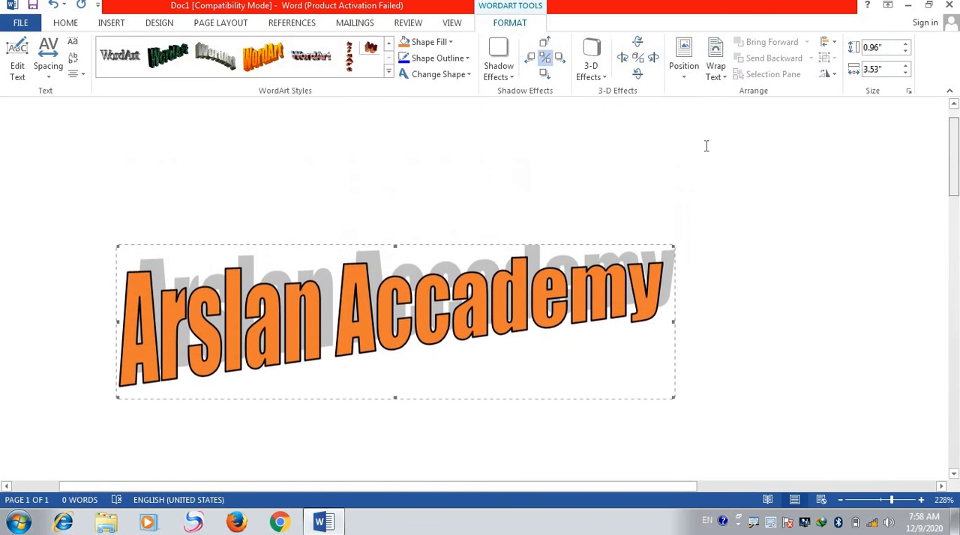
pyautogui.click(509, 79)
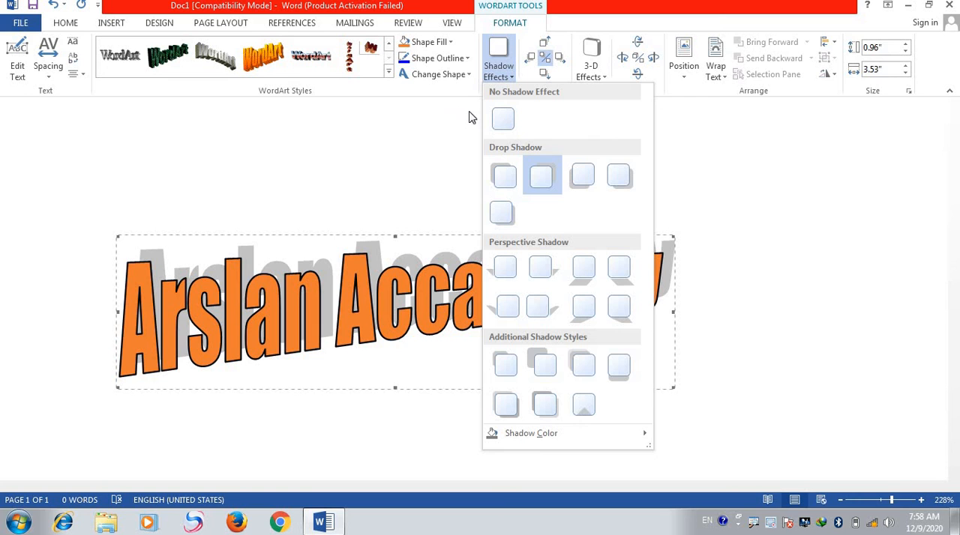
pyautogui.click(604, 78)
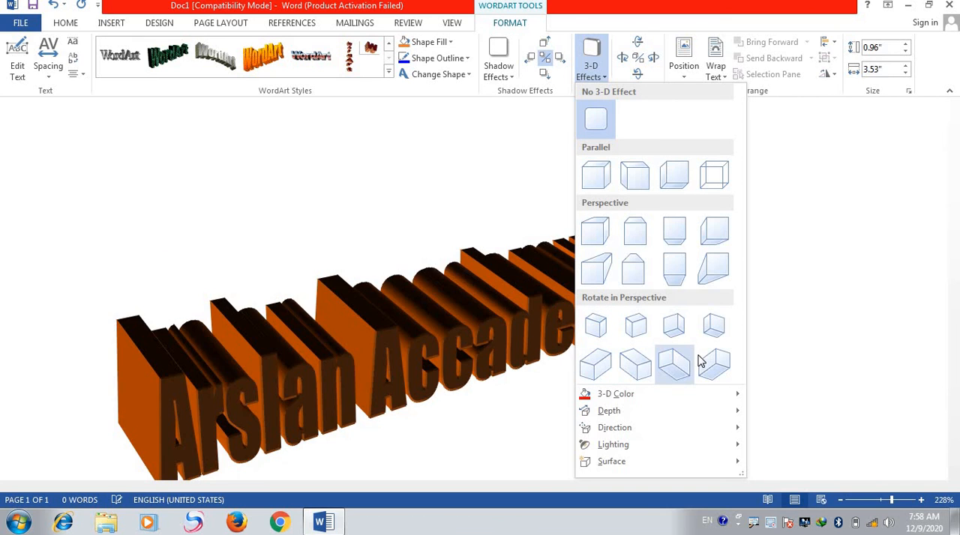
pyautogui.click(704, 326)
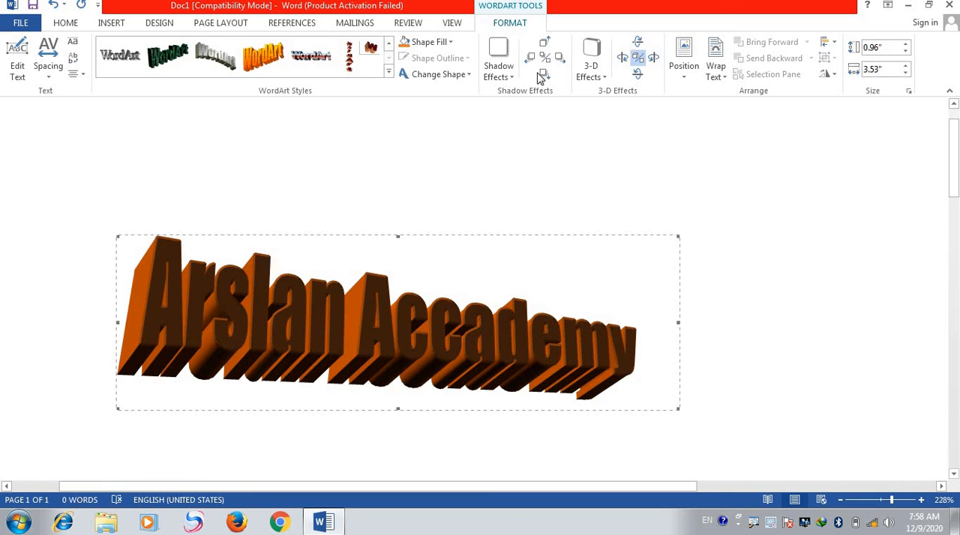
# - Tilt the WordArt's 3-D effect down one step and left six steps
pyautogui.click(637, 73)
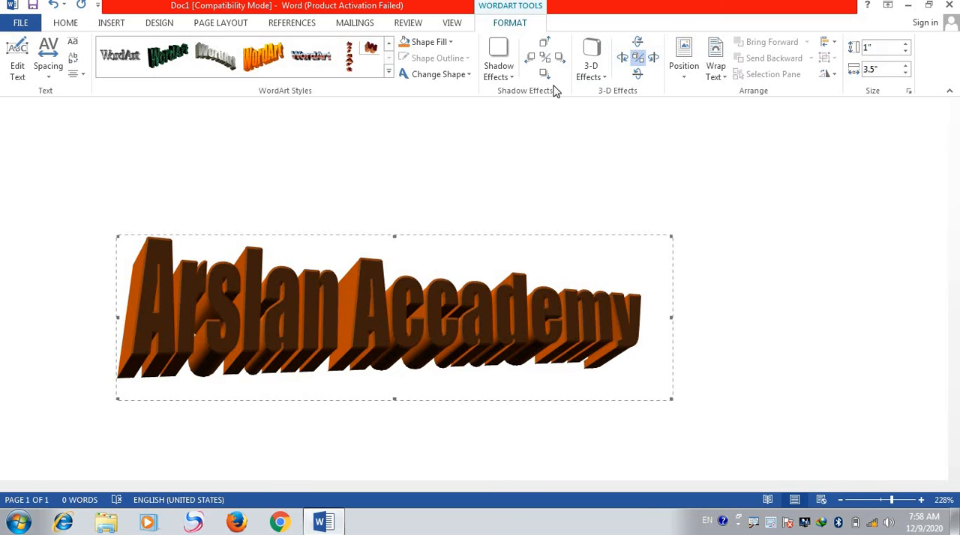
pyautogui.click(621, 58)
pyautogui.click(621, 58)
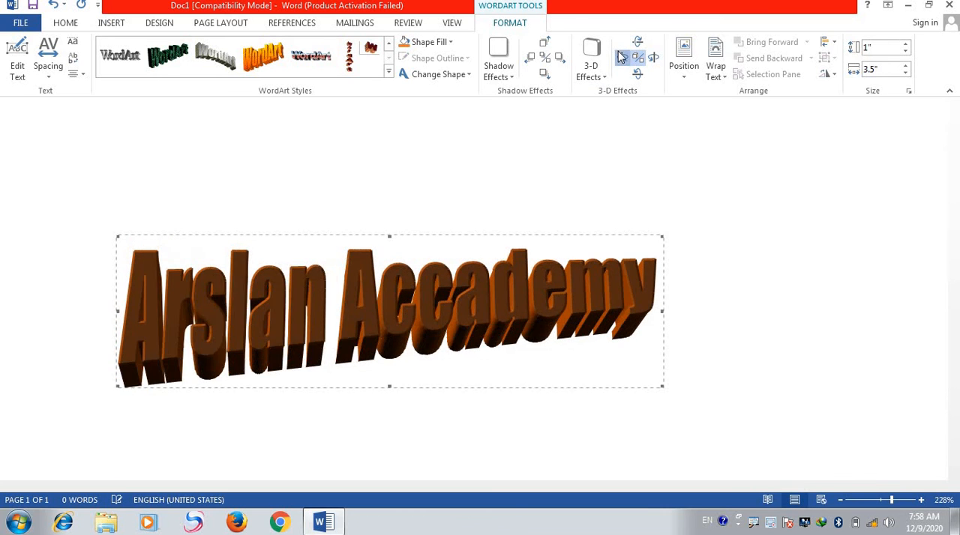
pyautogui.click(621, 58)
pyautogui.click(621, 58)
pyautogui.click(620, 58)
pyautogui.click(621, 58)
pyautogui.click(621, 57)
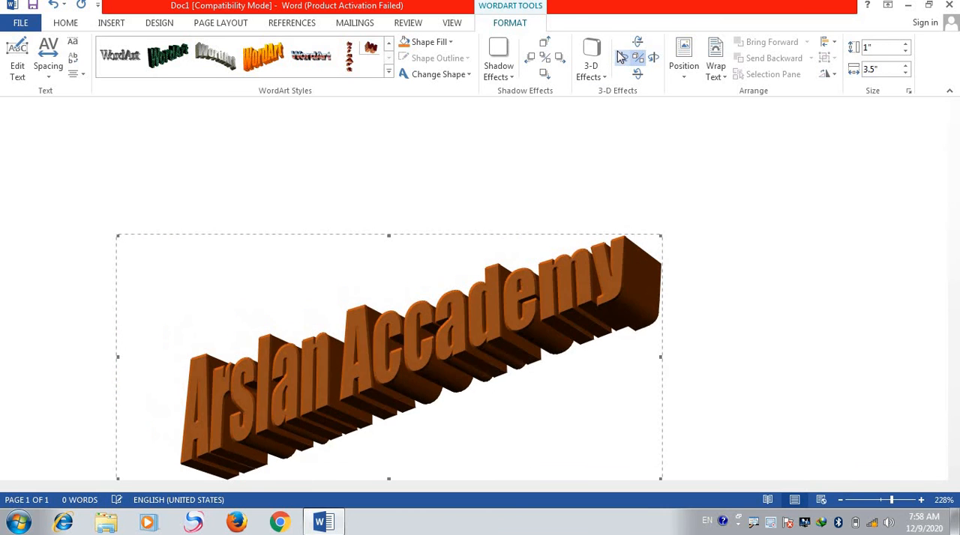
# - Tilt the Arslan Accademy WordArt's 3-D effect left one step, right three steps and down four steps
pyautogui.click(622, 57)
pyautogui.click(653, 58)
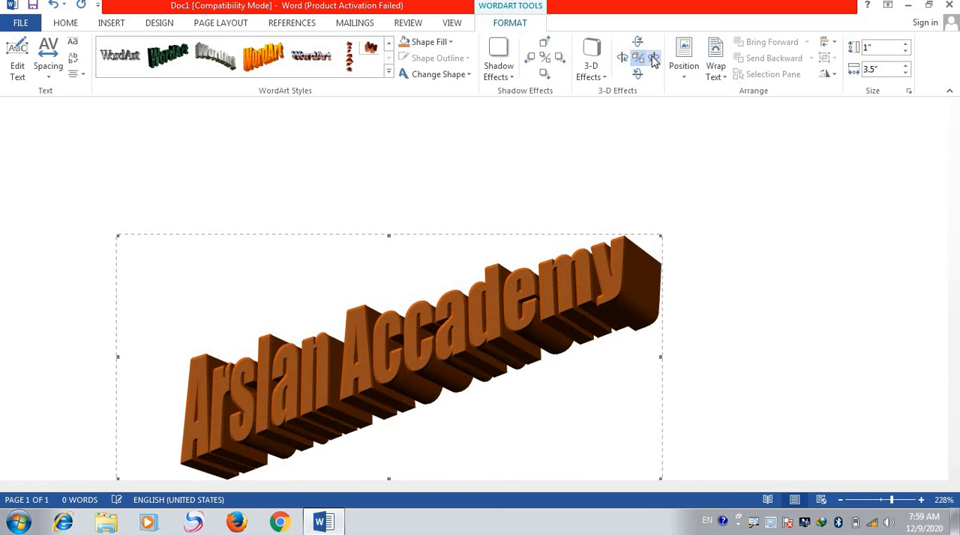
pyautogui.click(653, 57)
pyautogui.click(653, 58)
pyautogui.click(637, 42)
pyautogui.click(637, 42)
pyautogui.click(637, 42)
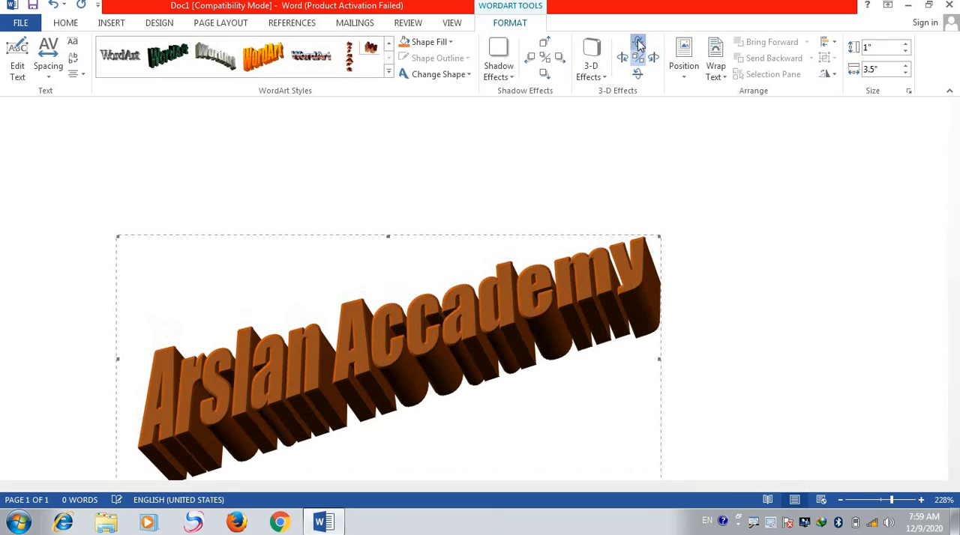
pyautogui.click(638, 42)
# - Tilt the WordArt's 3-D effect up seven steps
pyautogui.click(638, 74)
pyautogui.click(638, 73)
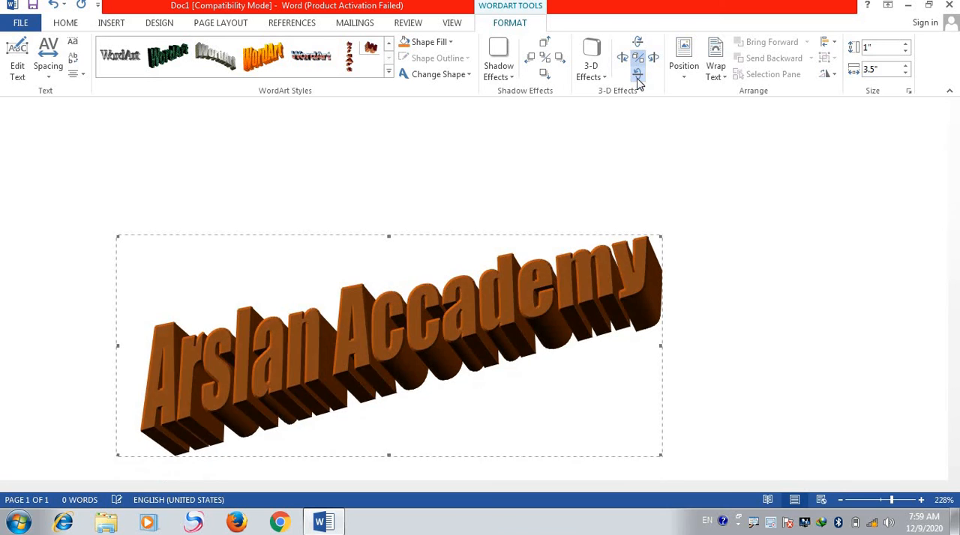
pyautogui.click(637, 73)
pyautogui.click(637, 73)
pyautogui.click(637, 73)
pyautogui.click(638, 78)
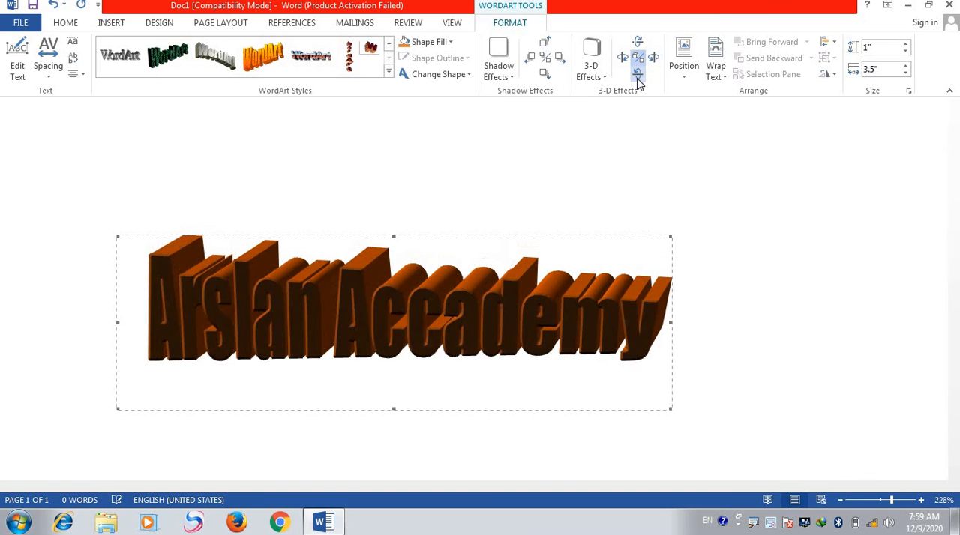
pyautogui.click(638, 78)
# - Tilt the WordArt's 3-D effect left two steps and right five steps
pyautogui.click(622, 58)
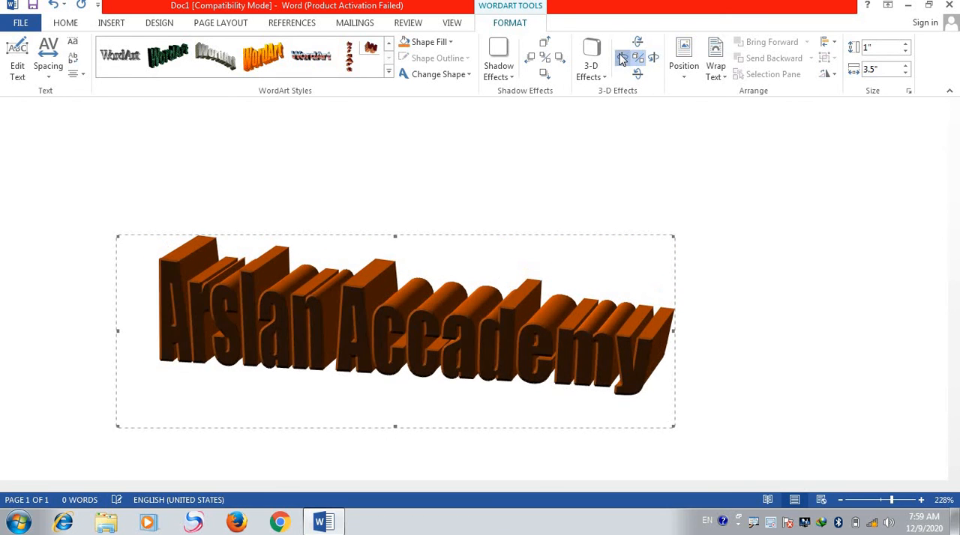
pyautogui.click(622, 57)
pyautogui.click(653, 58)
pyautogui.click(653, 58)
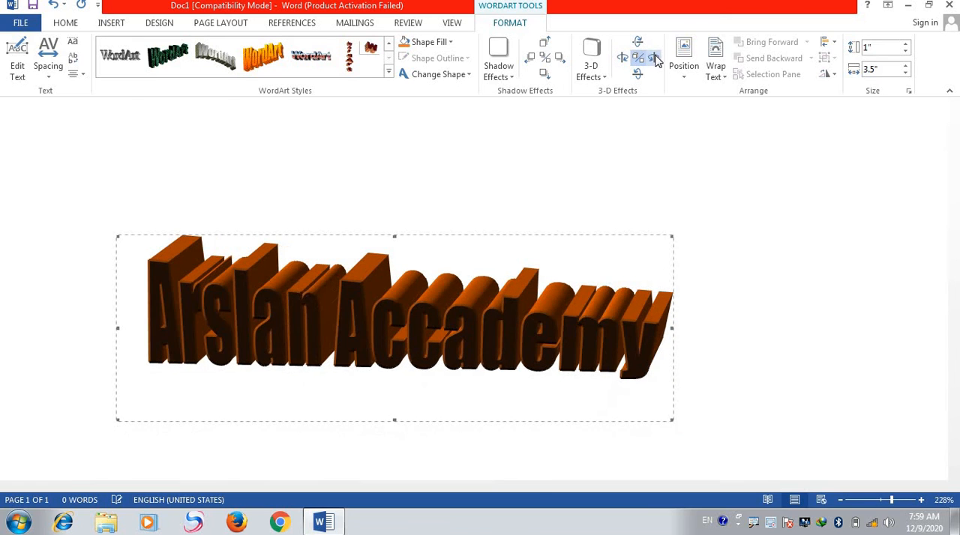
pyautogui.click(653, 58)
pyautogui.click(653, 58)
pyautogui.click(653, 58)
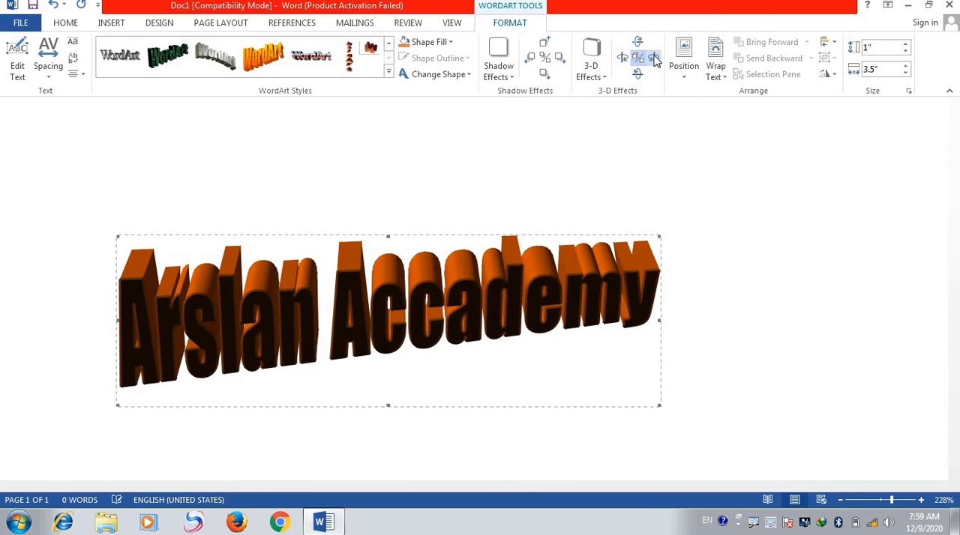
# - Tilt the WordArt's 3-D effect down two steps, and try the third WordArt style
pyautogui.click(636, 43)
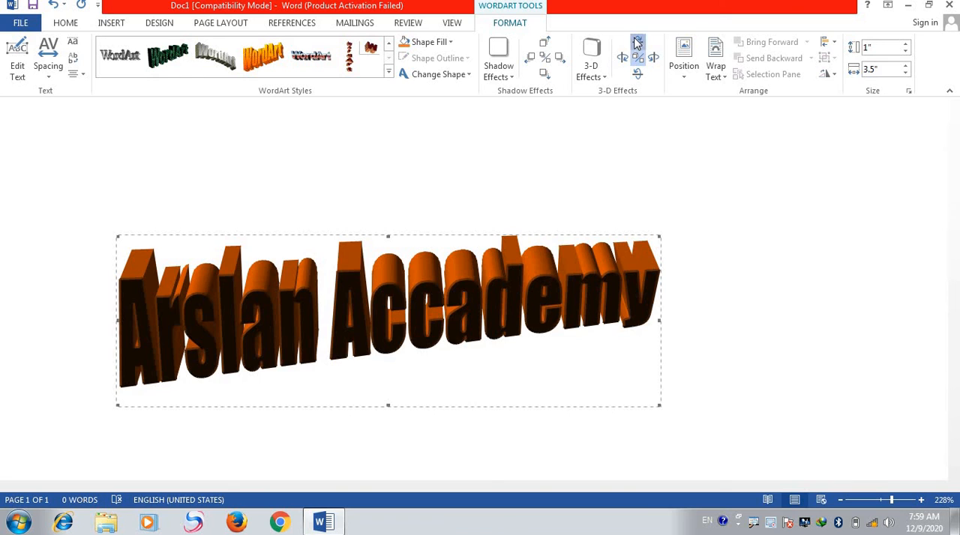
pyautogui.click(636, 43)
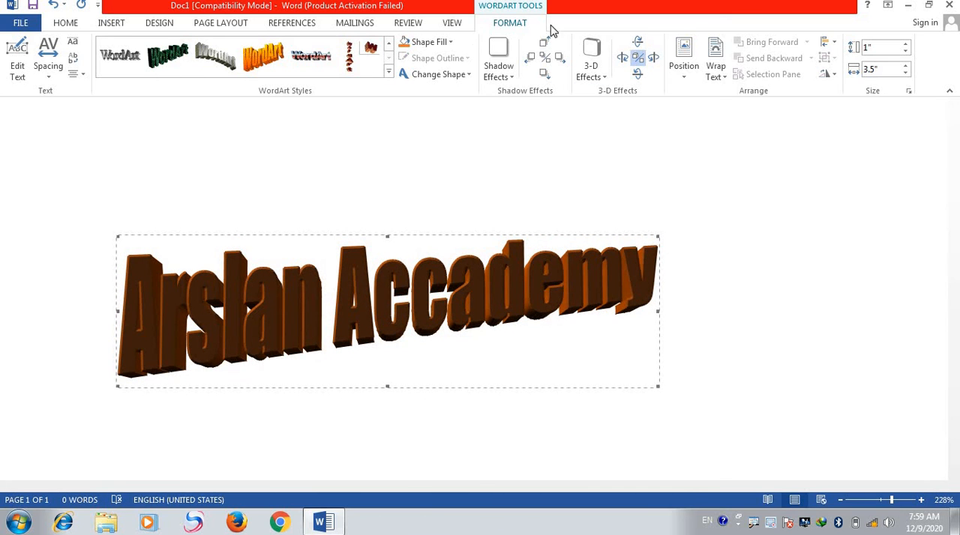
pyautogui.click(215, 52)
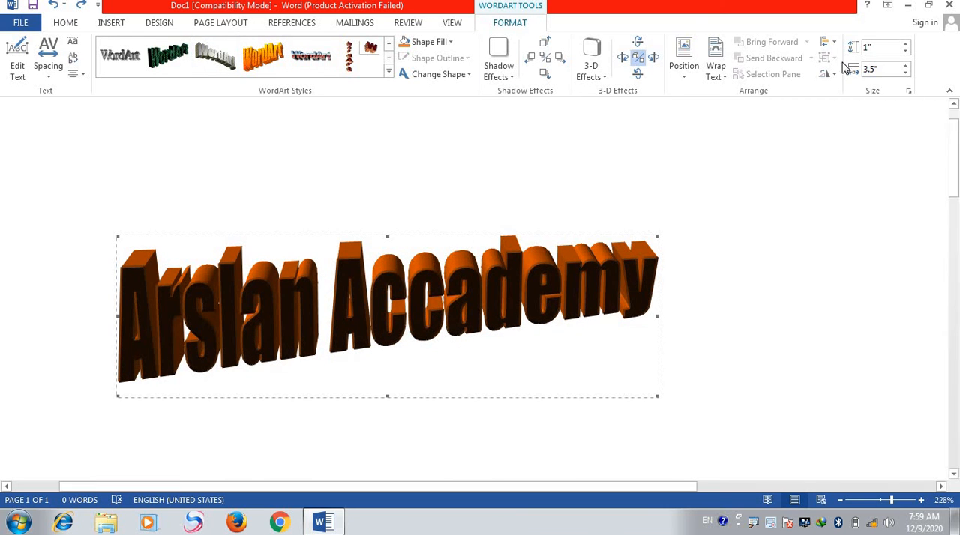
# - Delete the Arslan Accademy WordArt from the page
pyautogui.click(114, 28)
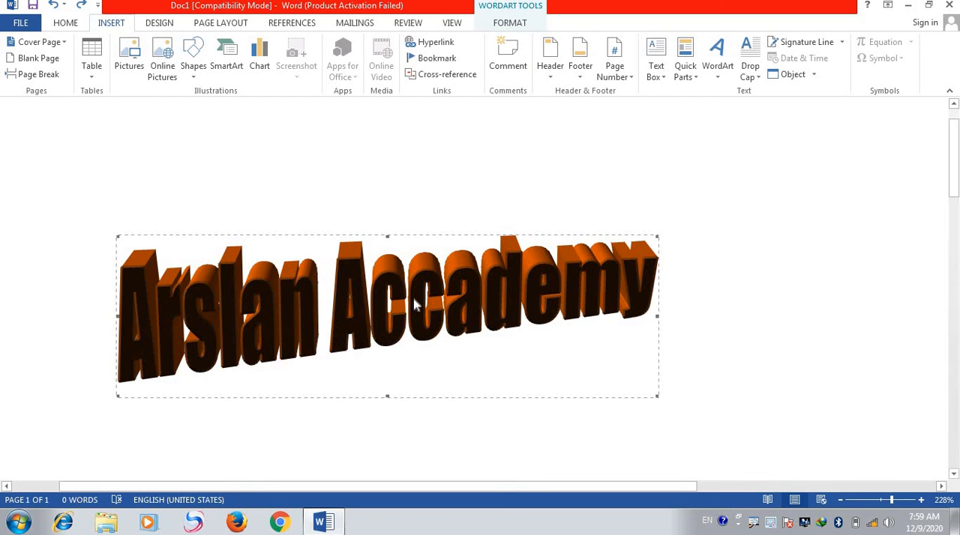
pyautogui.press('Delete')
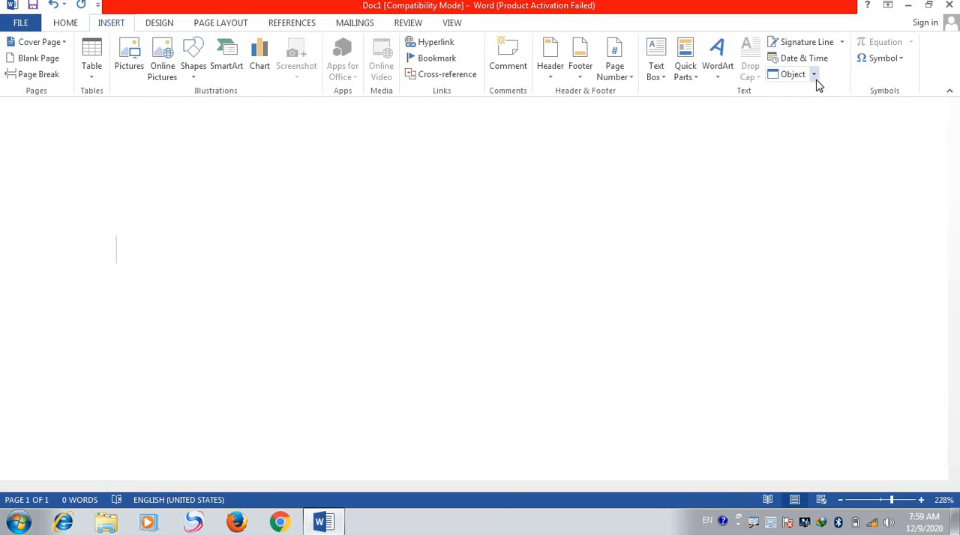
# - Examine the object types and the file-based options for inserting an object, closing the dialogs without inserting anything
pyautogui.click(814, 76)
pyautogui.click(796, 96)
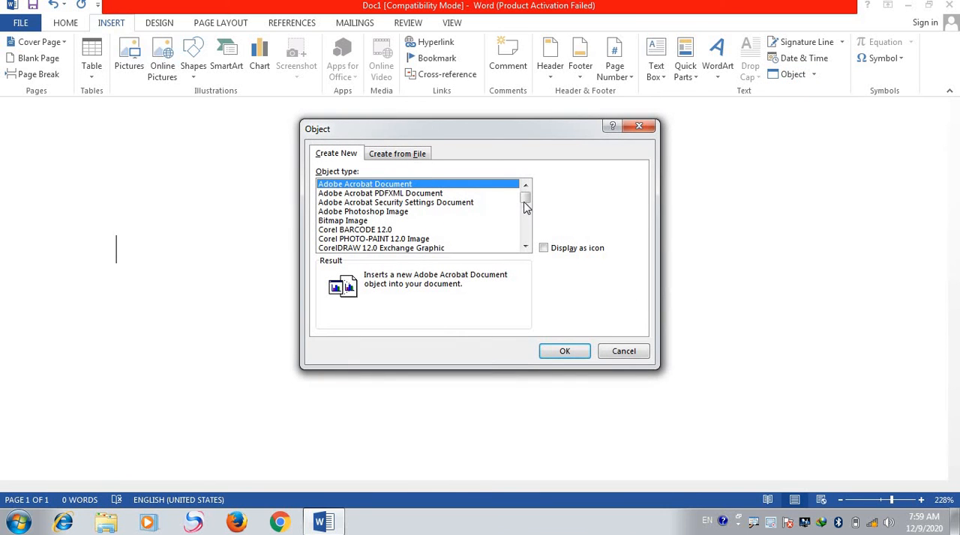
pyautogui.moveTo(525, 207)
pyautogui.mouseDown()
pyautogui.moveTo(525, 227)
pyautogui.moveTo(530, 203)
pyautogui.mouseUp()
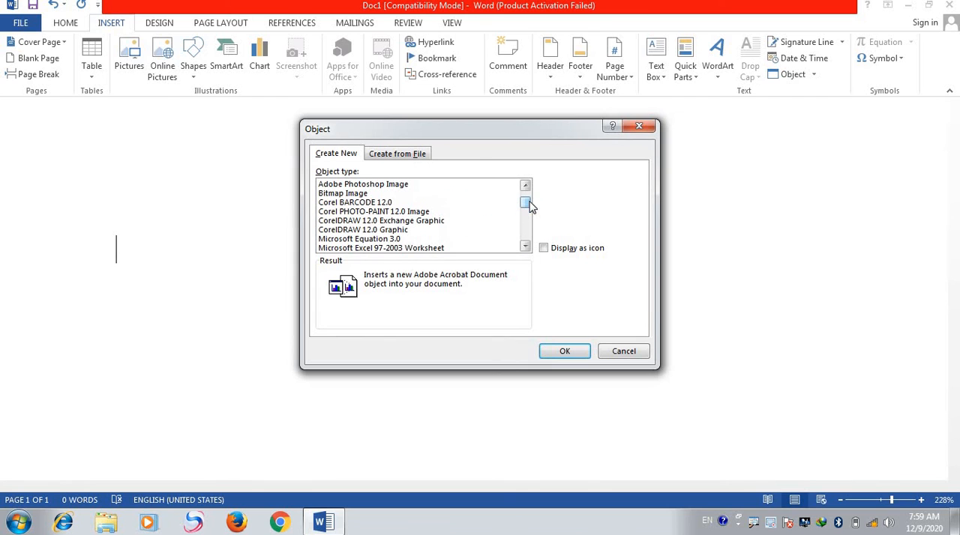
pyautogui.click(380, 154)
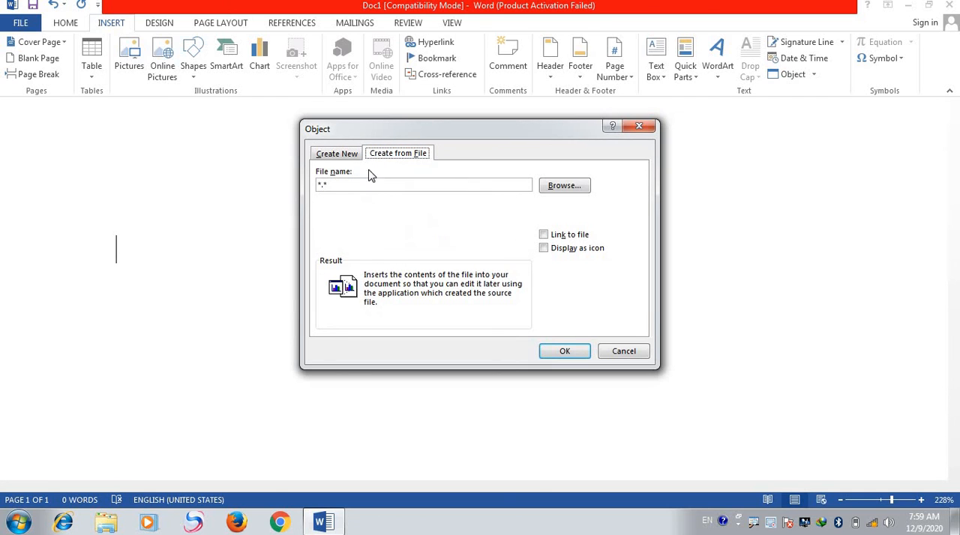
pyautogui.click(574, 189)
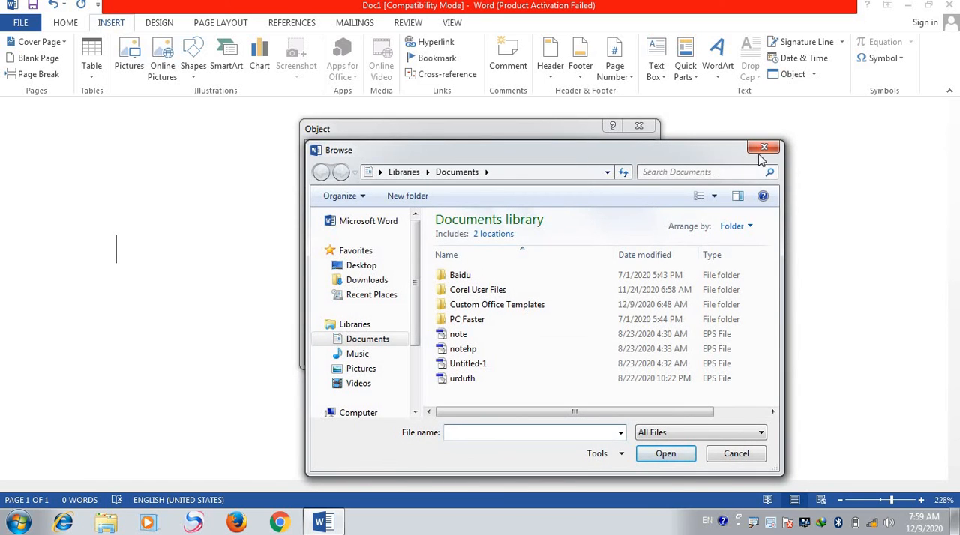
pyautogui.click(763, 148)
pyautogui.click(638, 127)
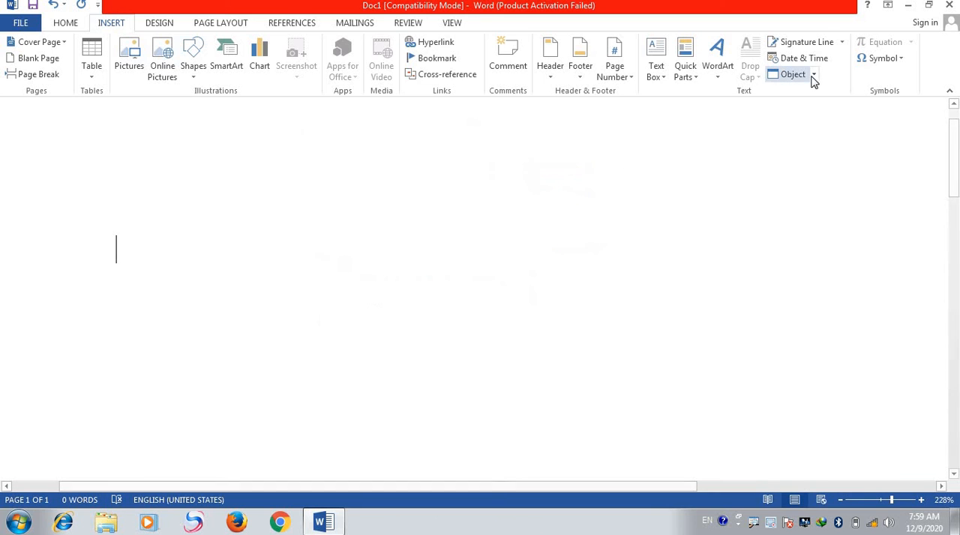
# - Insert the smiley face symbol at the start of the empty page
pyautogui.click(901, 62)
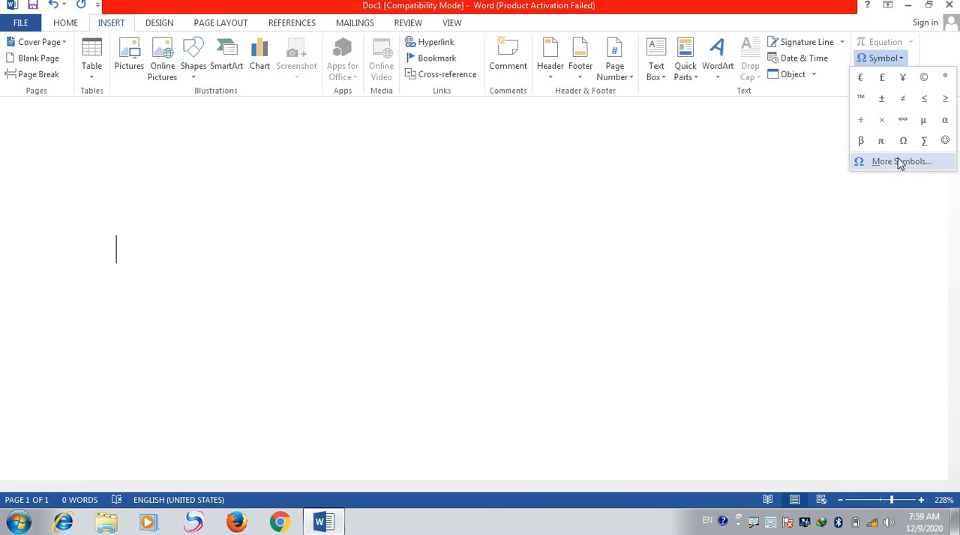
pyautogui.click(945, 141)
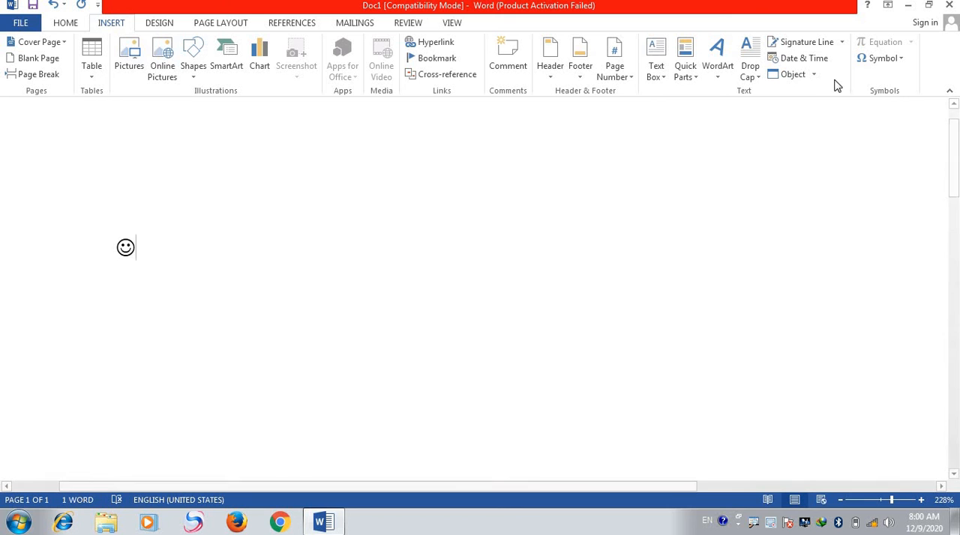
# - Examine the full Wingdings symbol set, the special characters and the available symbol fonts without inserting anything
pyautogui.click(900, 60)
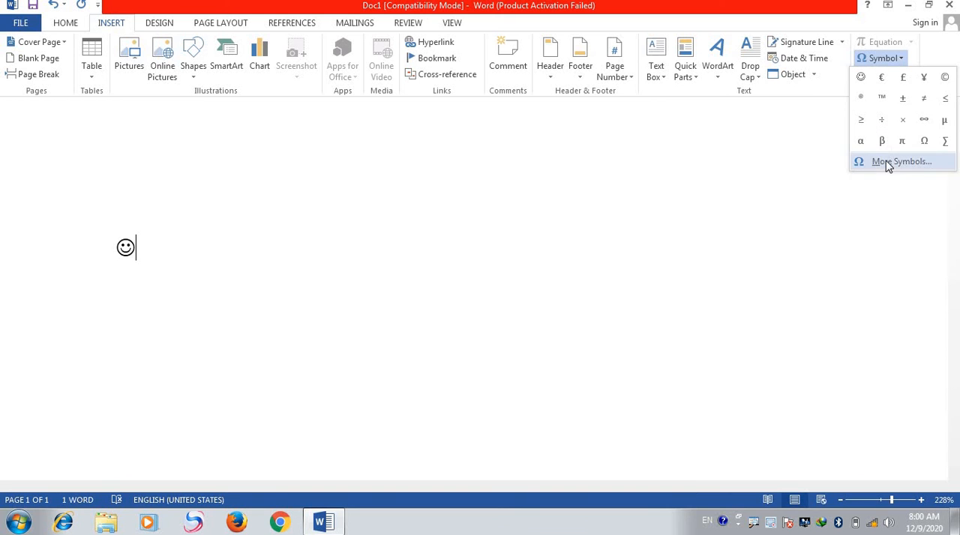
pyautogui.click(890, 164)
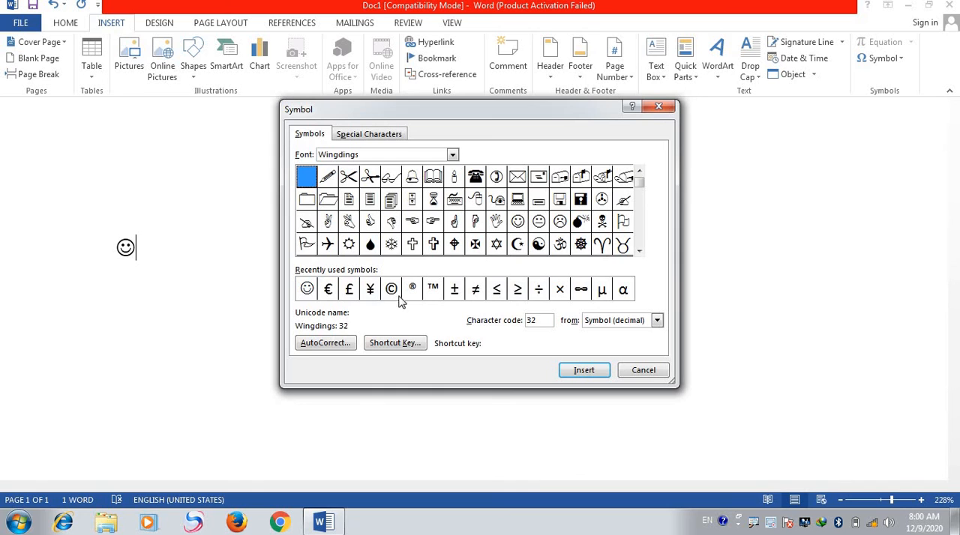
pyautogui.click(367, 133)
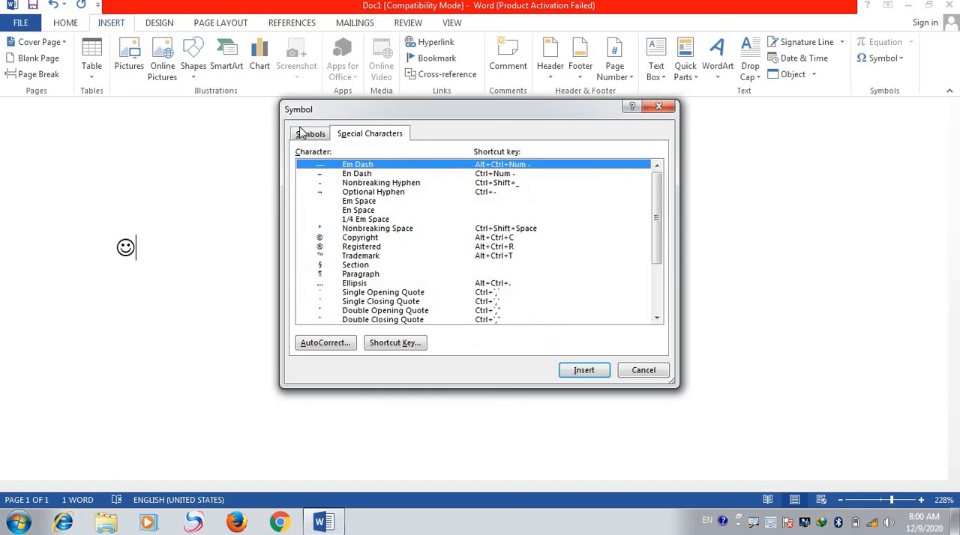
pyautogui.click(308, 135)
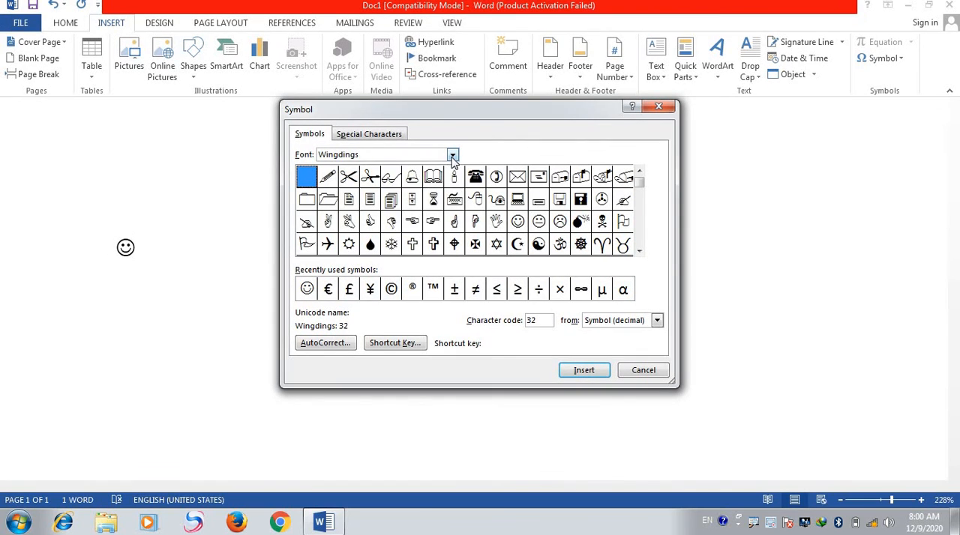
pyautogui.click(452, 156)
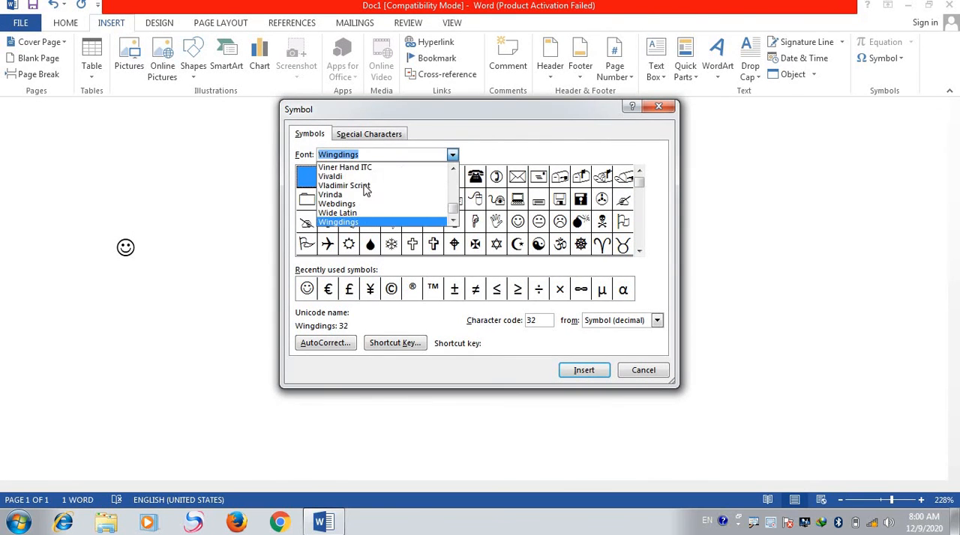
pyautogui.click(452, 158)
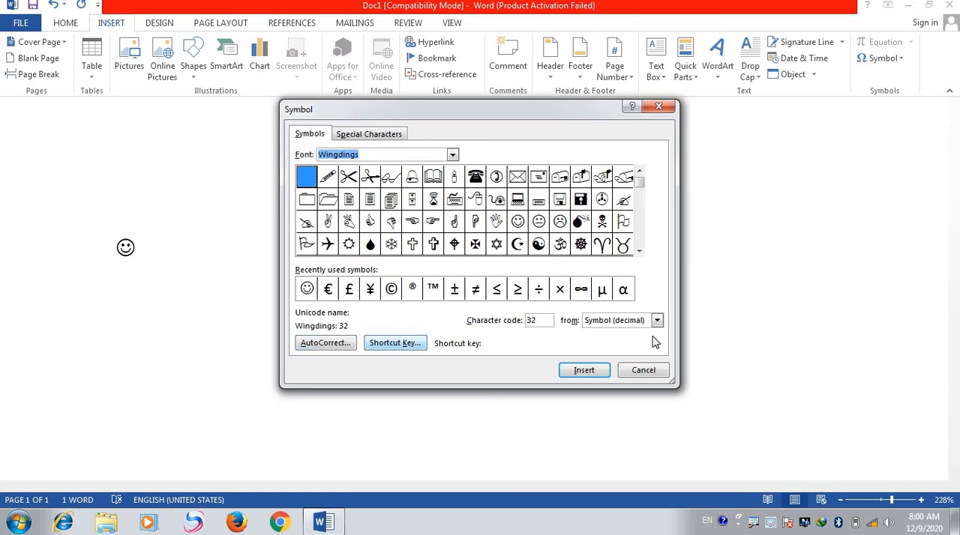
pyautogui.click(642, 370)
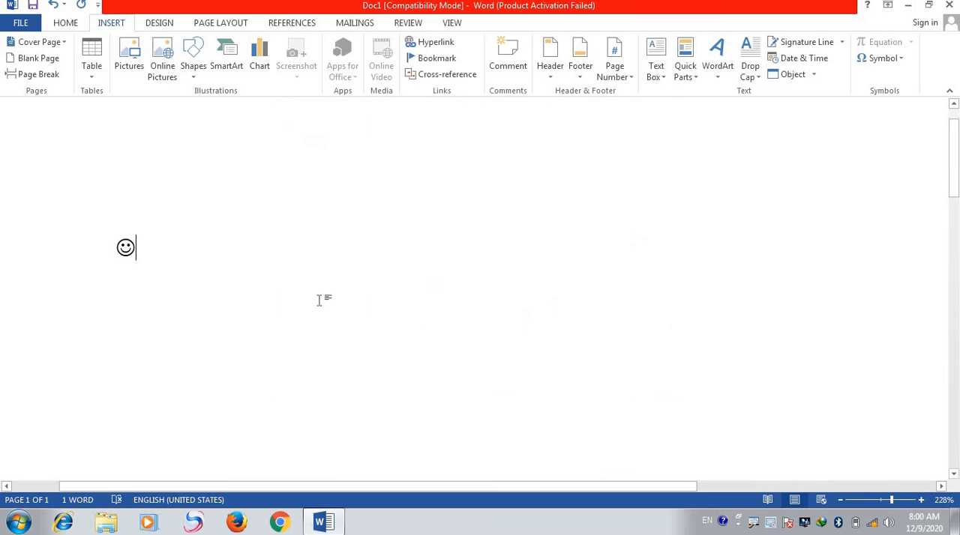
# - Delete the smiley face symbol from the page
pyautogui.press('BackSpace')
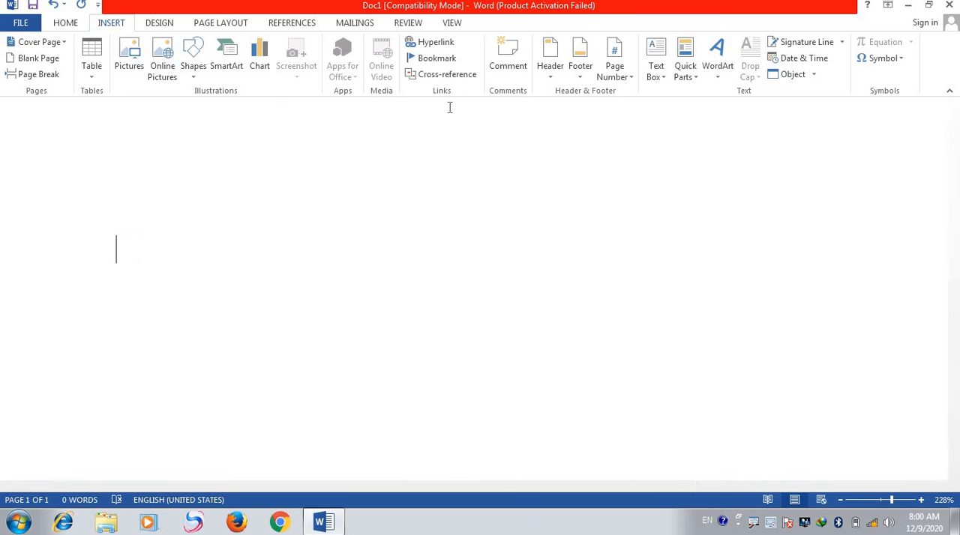
pyautogui.moveTo(956, 141); pyautogui.dragTo(956, 131)
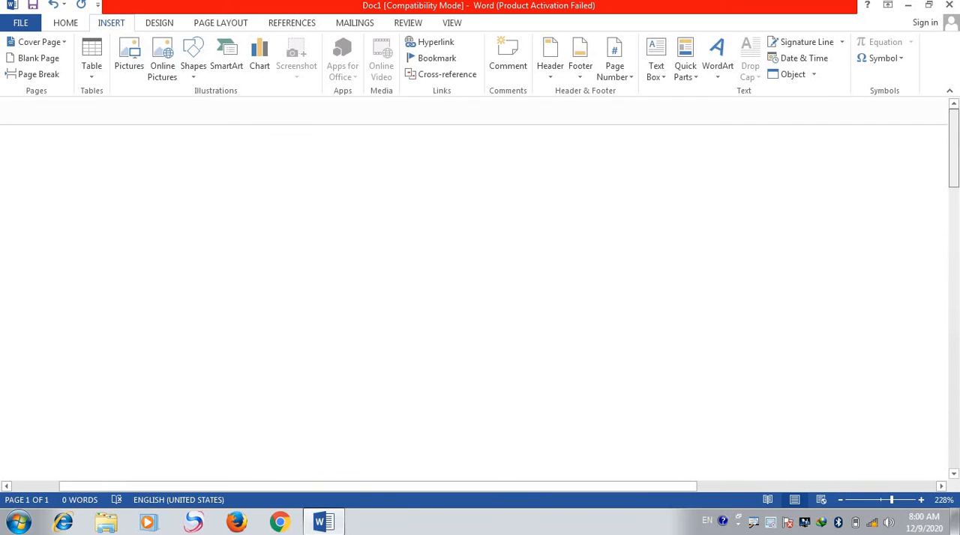
pyautogui.click(66, 22)
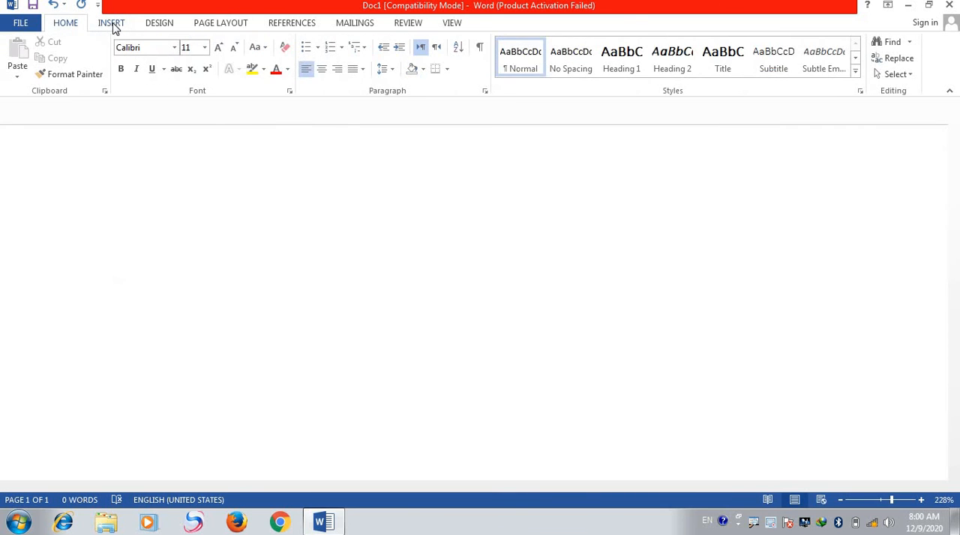
pyautogui.click(111, 24)
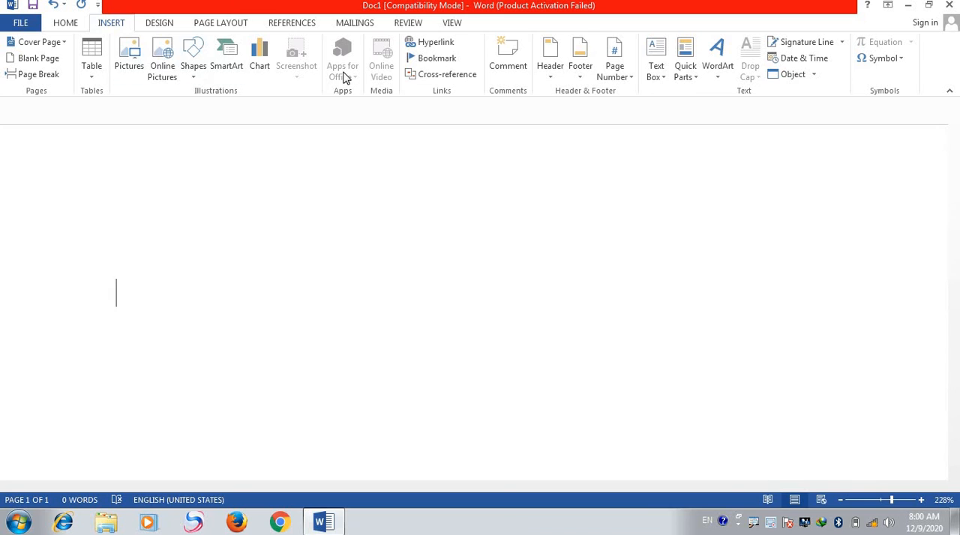